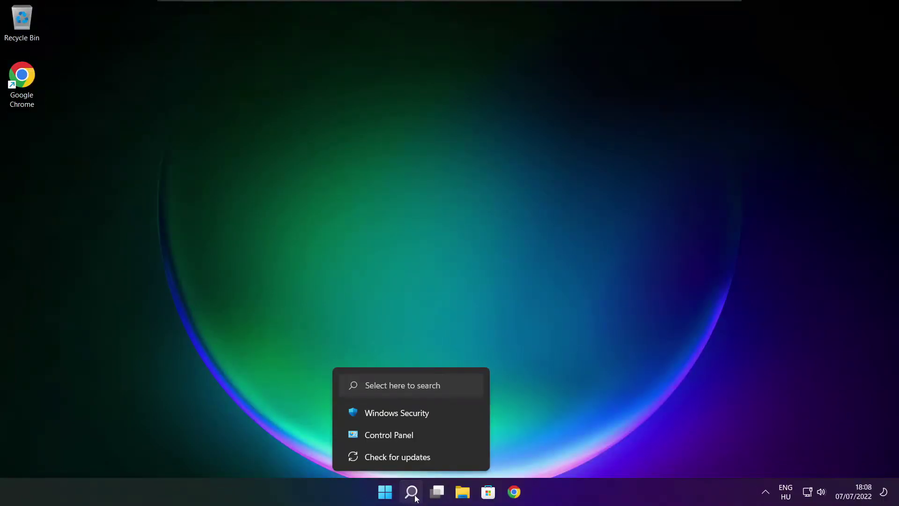
# - Search Windows for 'device manager'
pyautogui.click(413, 495)
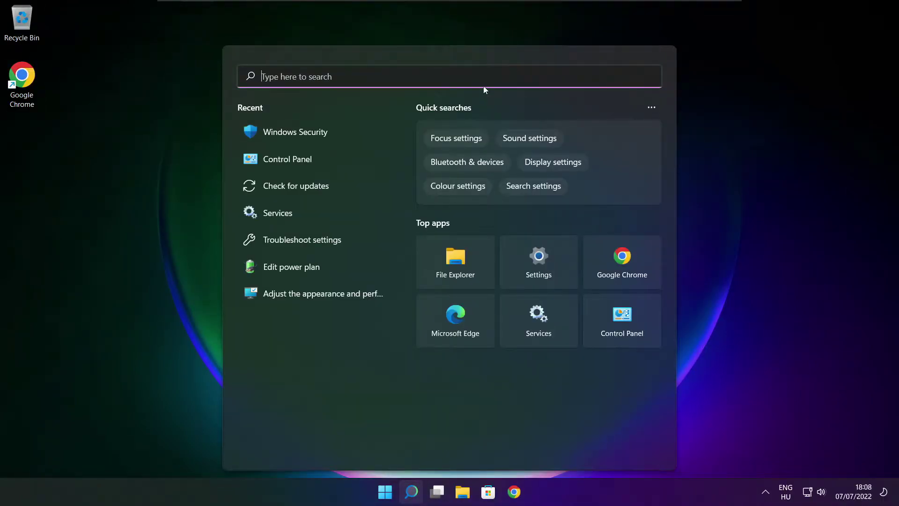
pyautogui.write('device manager')
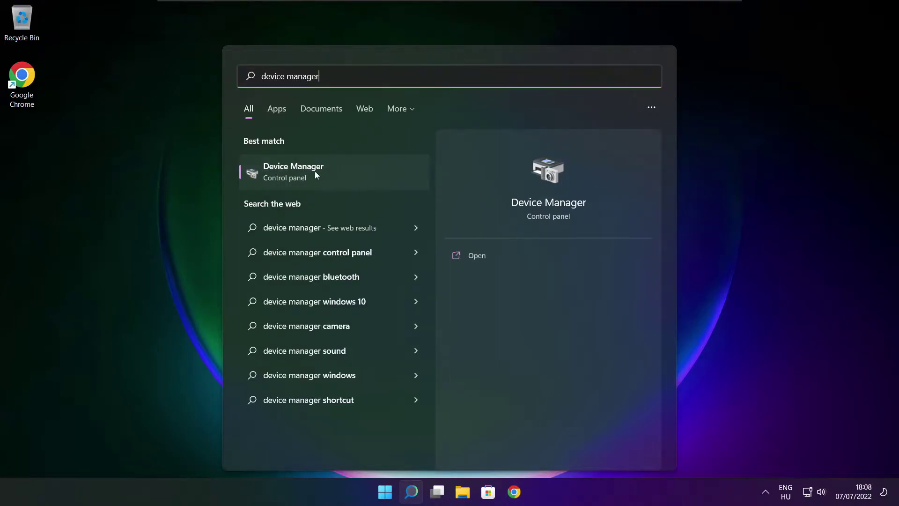
# - Open Device Manager maximized and expand Display adaptors
pyautogui.click(368, 176)
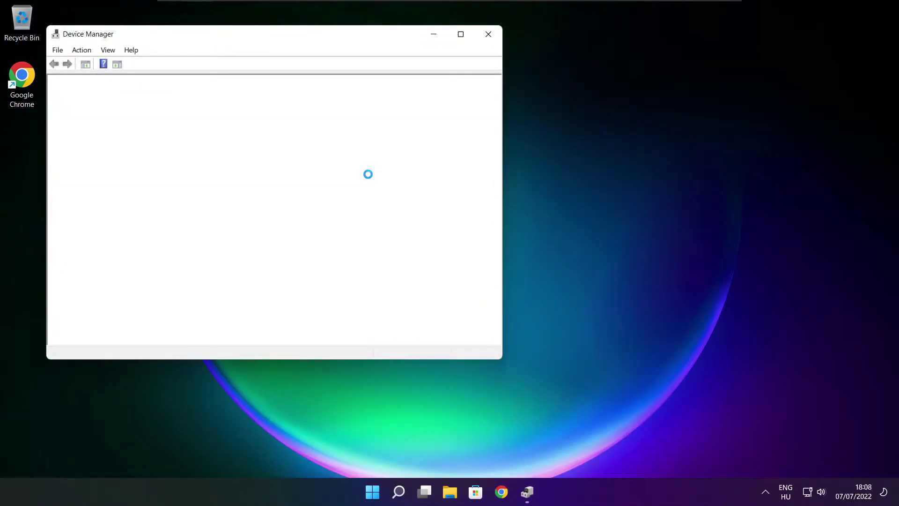
pyautogui.click(460, 33)
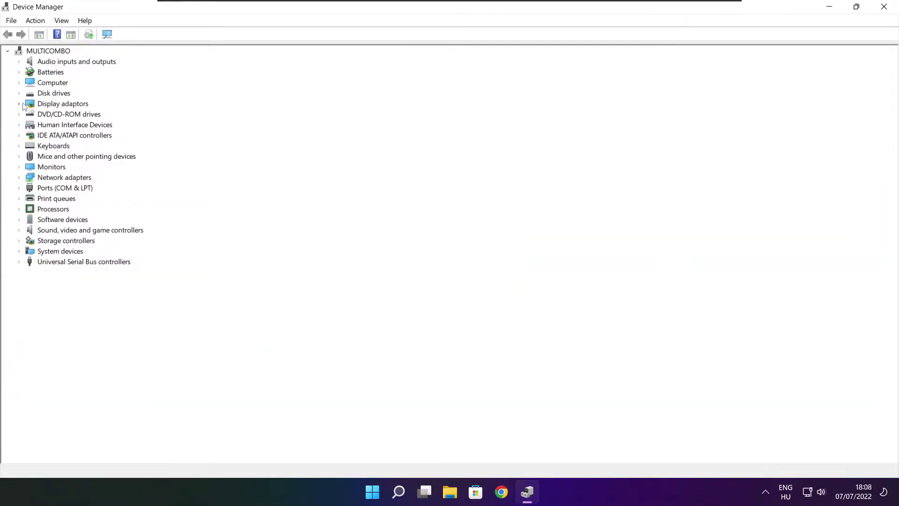
pyautogui.click(47, 105)
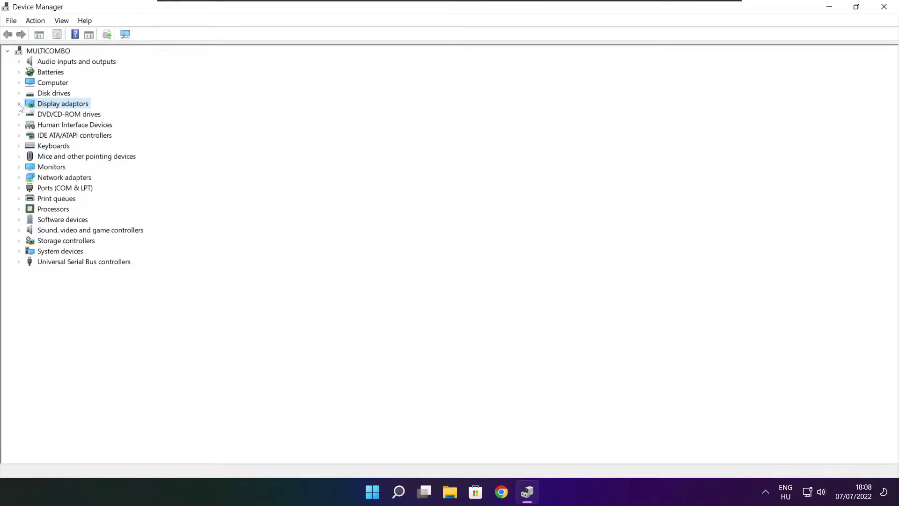
pyautogui.click(20, 105)
# - Run an automatic driver search for VMware SVGA 3D, which reports the best driver already installed
pyautogui.click(88, 116)
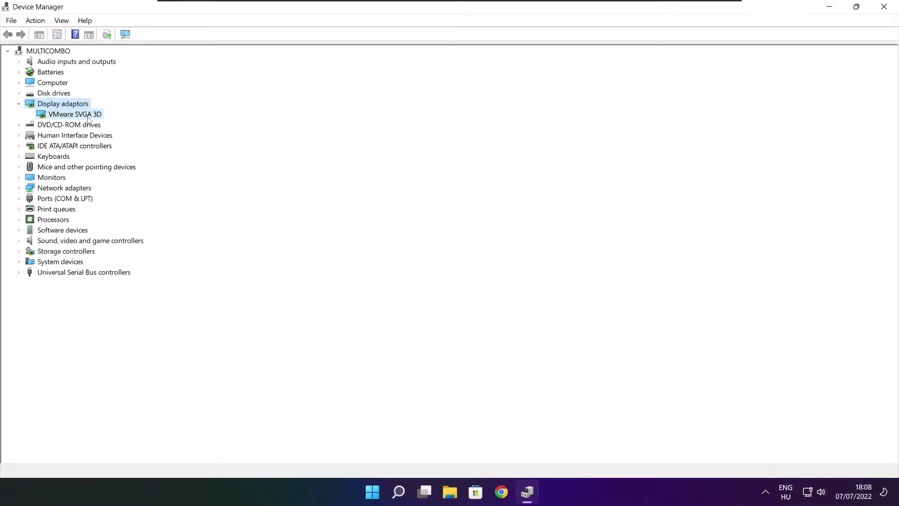
pyautogui.rightClick(65, 116)
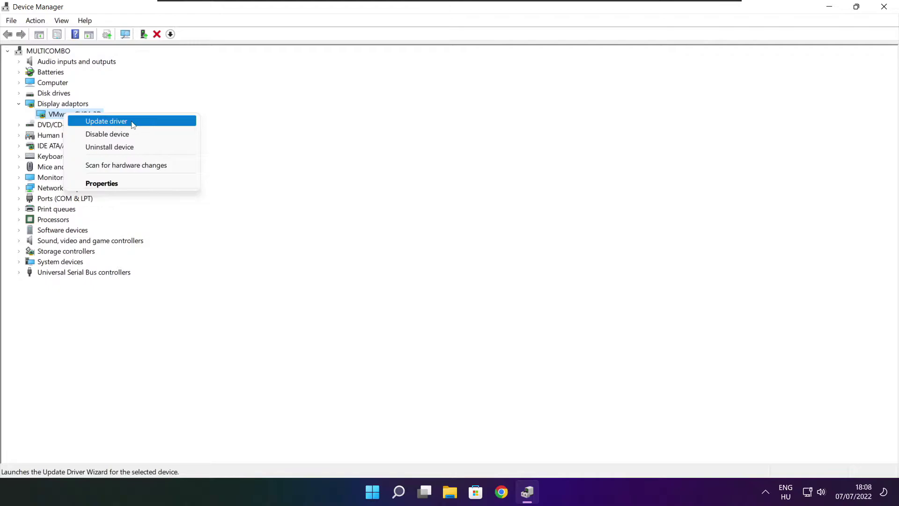
pyautogui.click(106, 121)
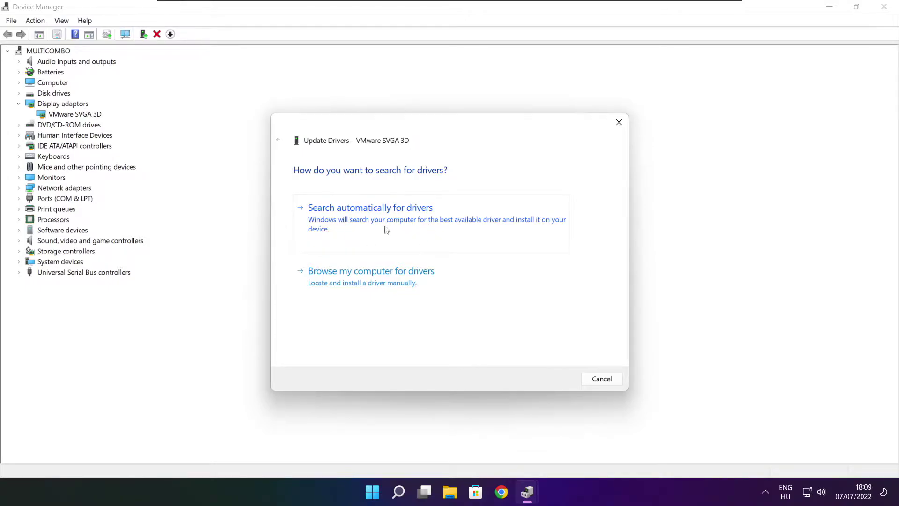
pyautogui.click(411, 225)
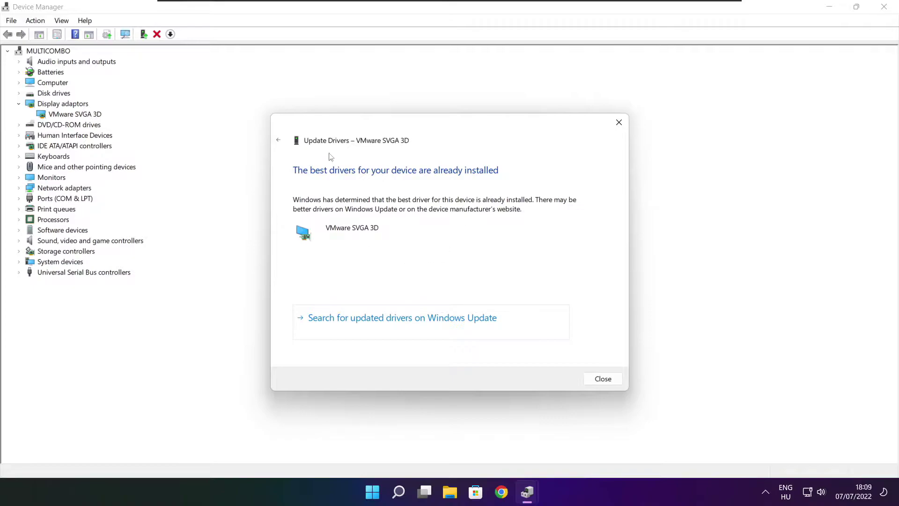
pyautogui.click(602, 379)
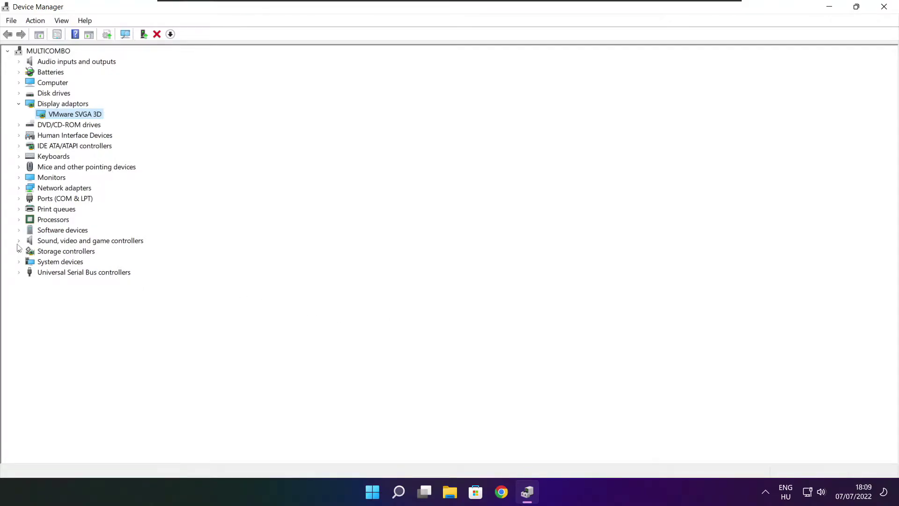
# - Auto-update the High Definition Audio Device driver under Sound, video and game controllers; it is already current
pyautogui.click(41, 244)
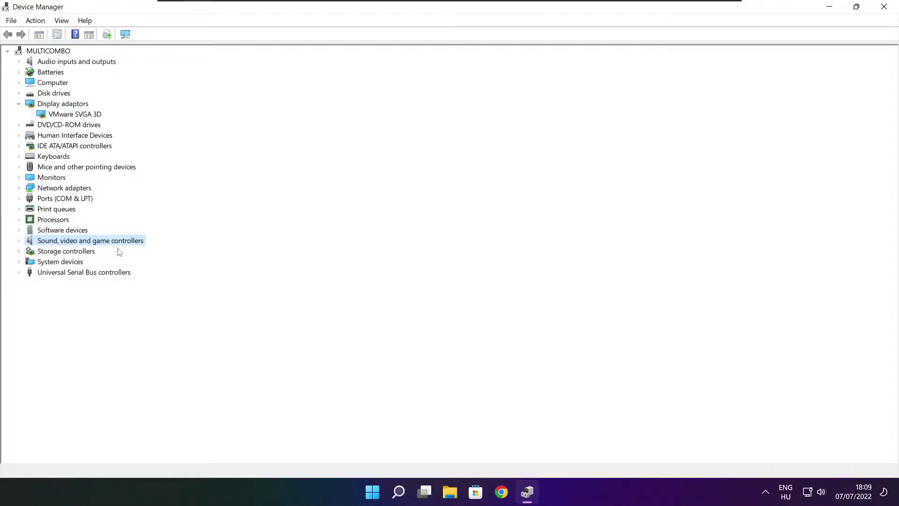
pyautogui.click(19, 241)
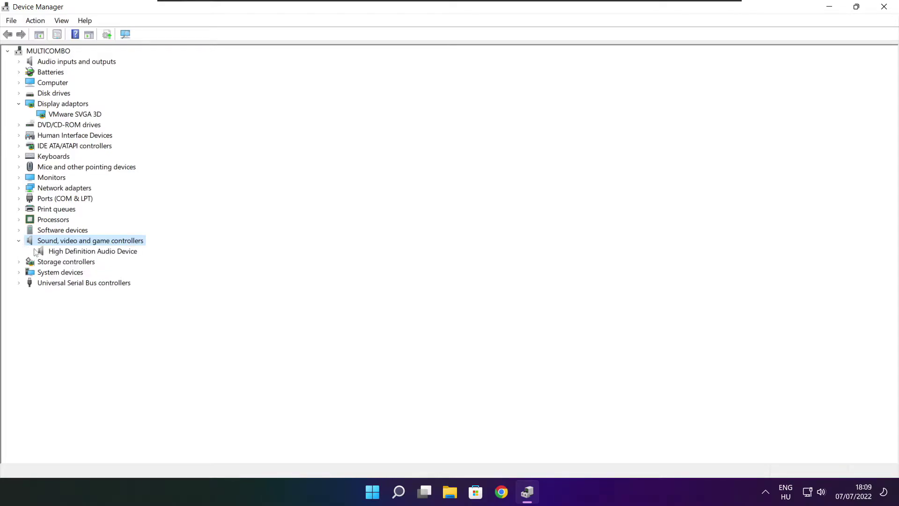
pyautogui.click(86, 253)
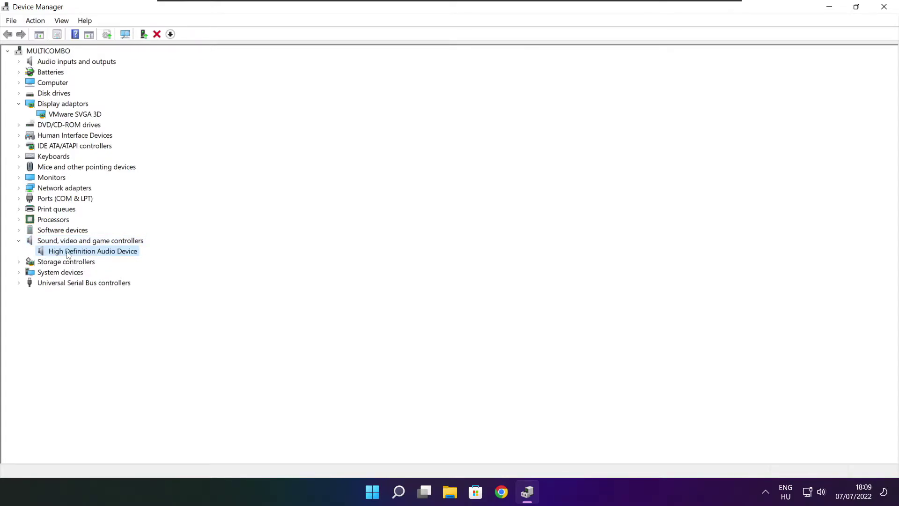
pyautogui.rightClick(86, 254)
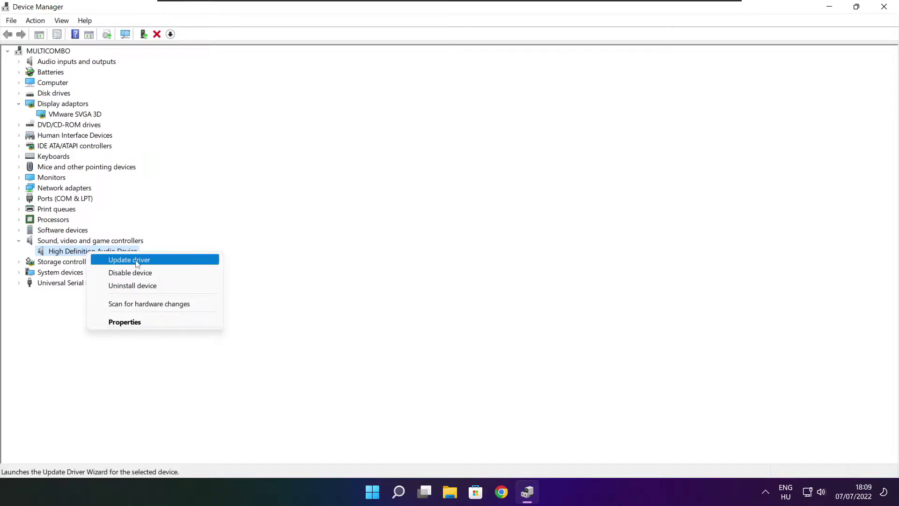
pyautogui.click(175, 261)
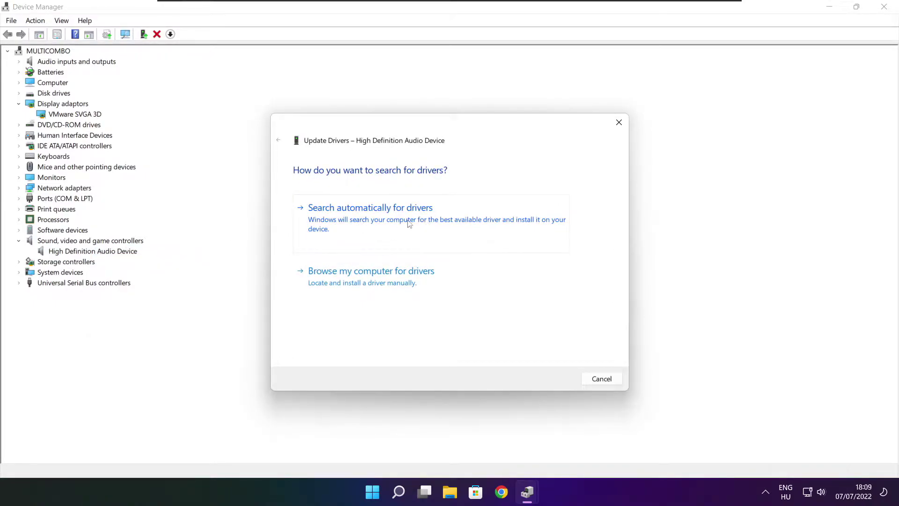
pyautogui.click(391, 223)
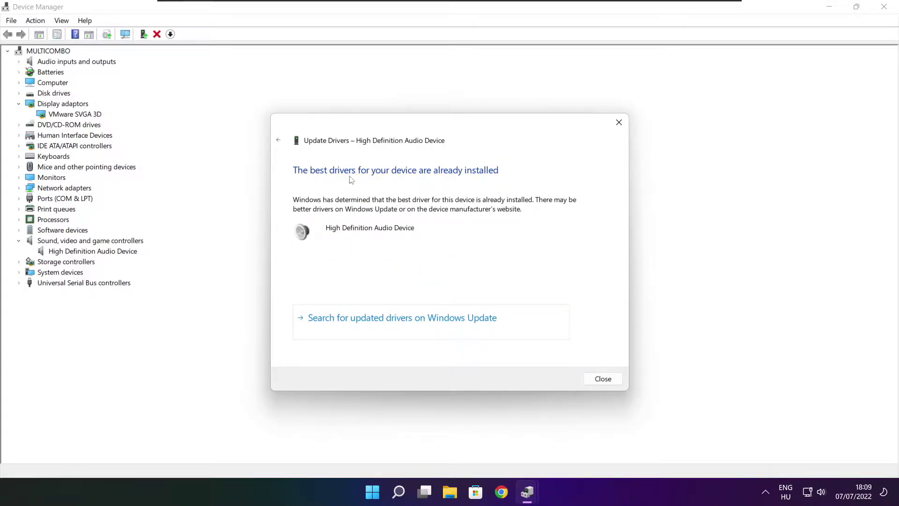
pyautogui.click(603, 380)
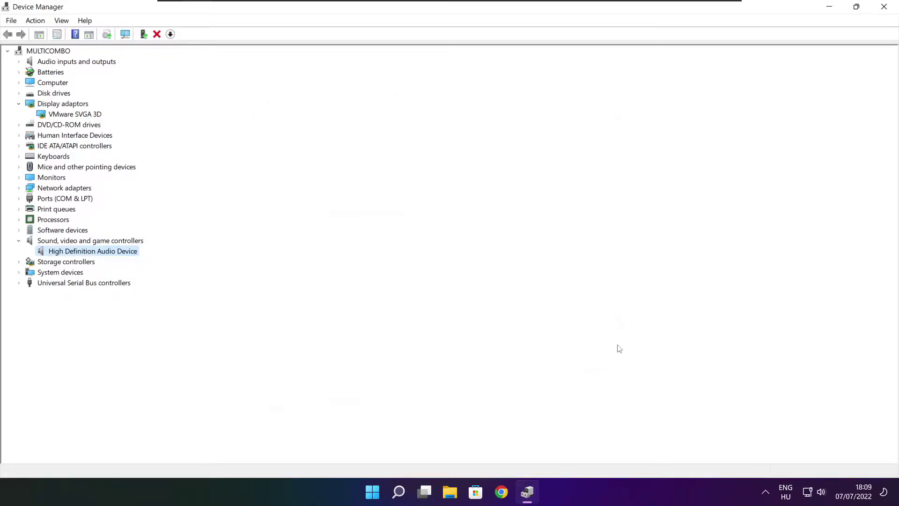
# - Close Device Manager and switch the power plan to High performance via 'edit power plan'
pyautogui.click(885, 8)
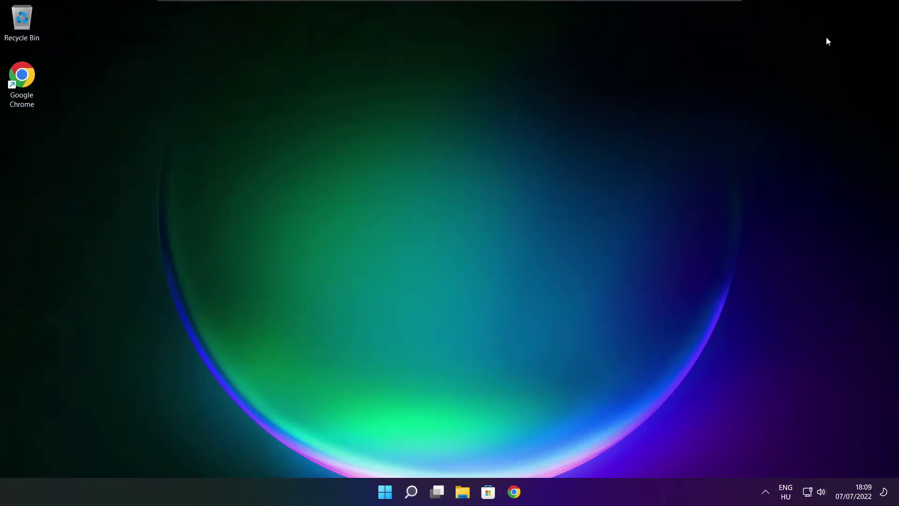
pyautogui.click(412, 493)
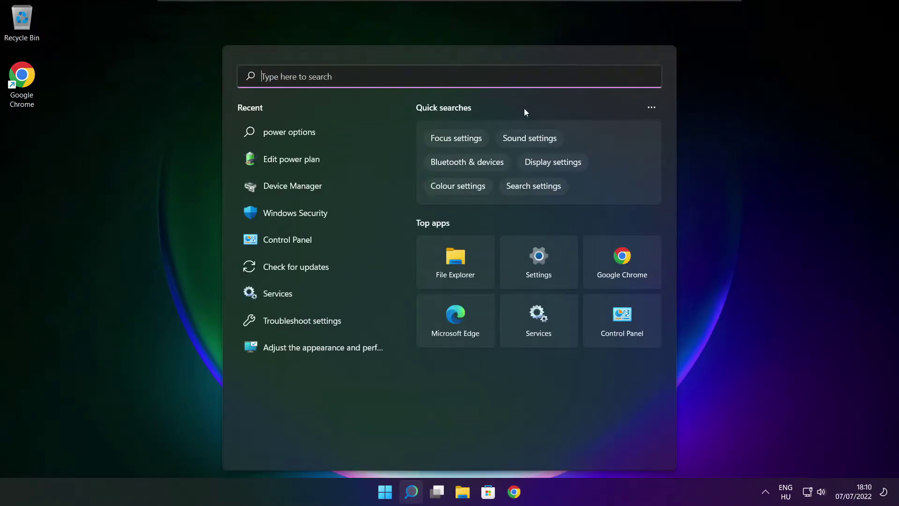
pyautogui.write('e')
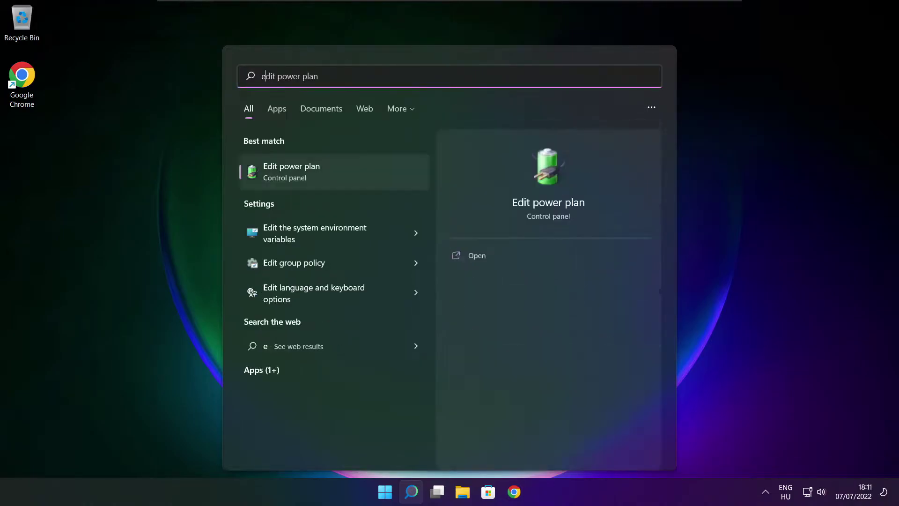
pyautogui.write('dit power plan')
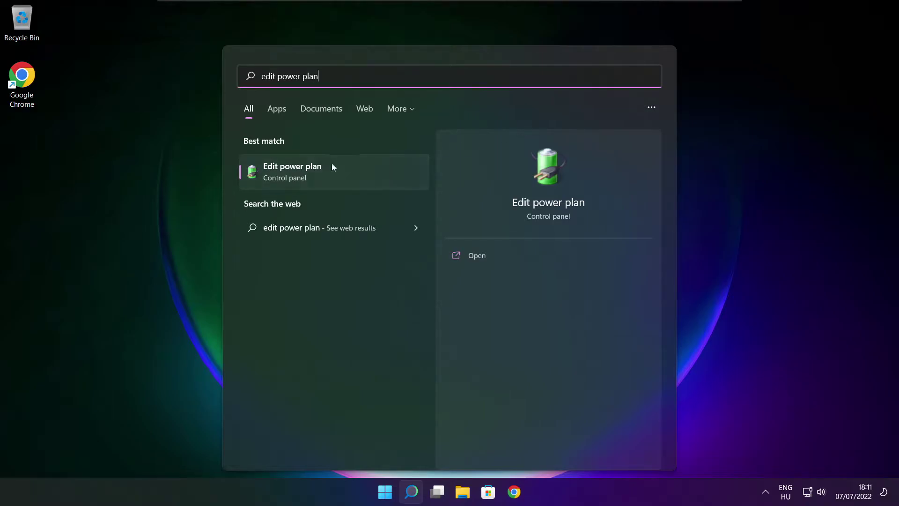
pyautogui.click(354, 178)
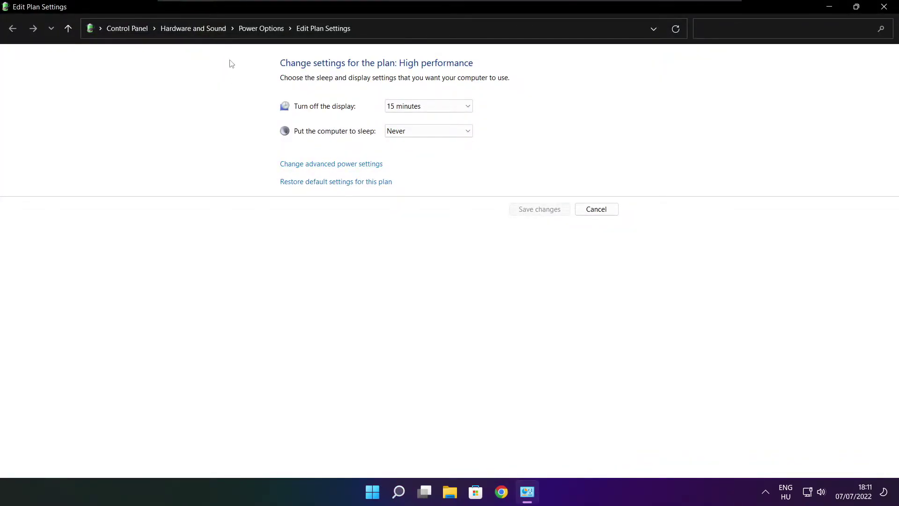
pyautogui.click(267, 31)
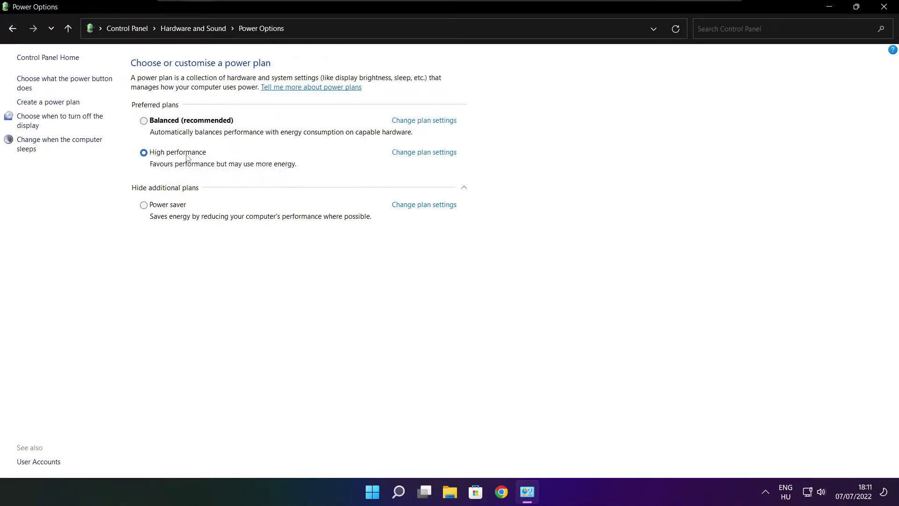
pyautogui.click(187, 157)
pyautogui.click(885, 7)
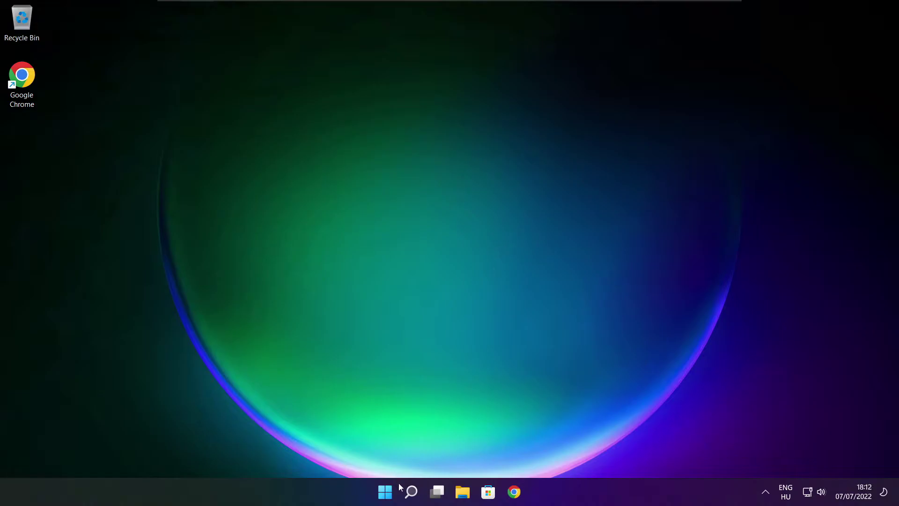
pyautogui.click(412, 492)
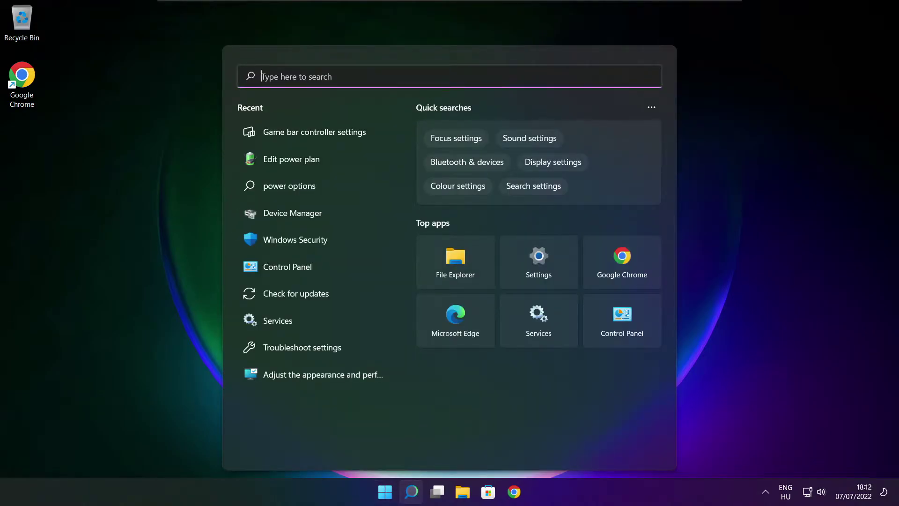
pyautogui.write('game')
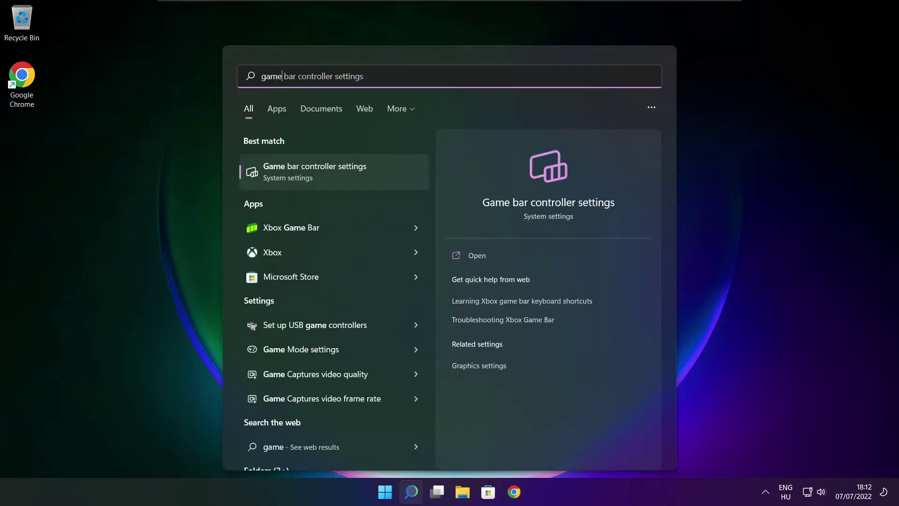
pyautogui.write(' mode')
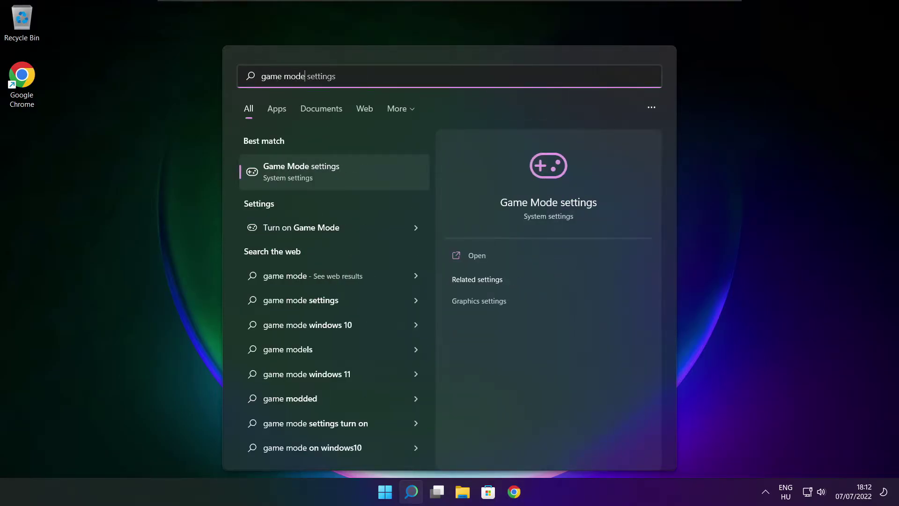
pyautogui.click(356, 175)
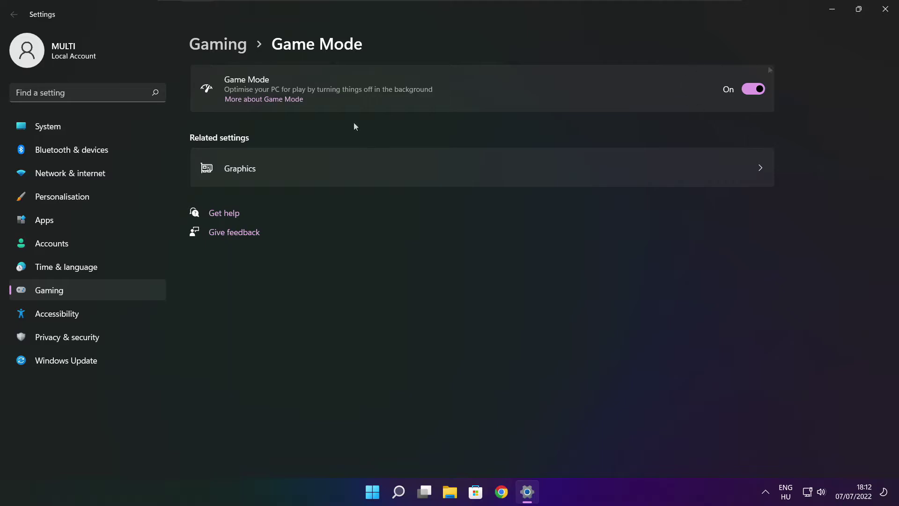
pyautogui.click(221, 50)
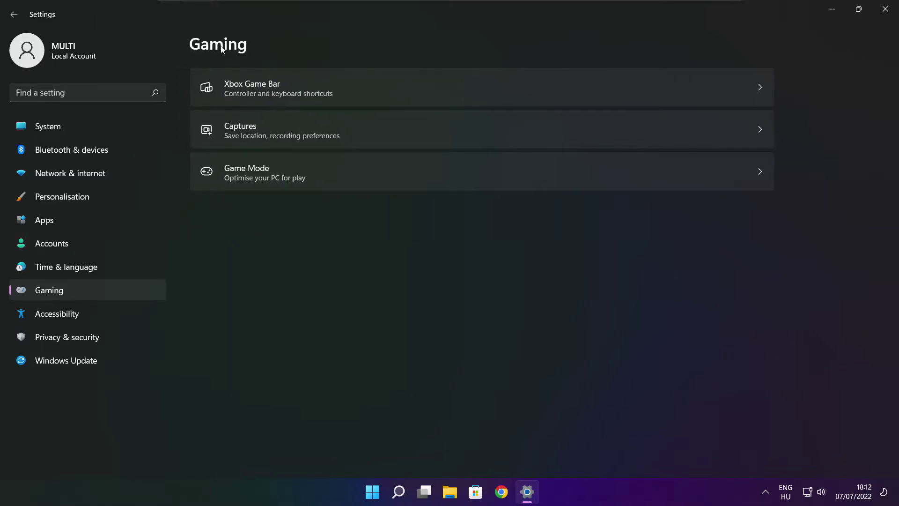
pyautogui.click(367, 99)
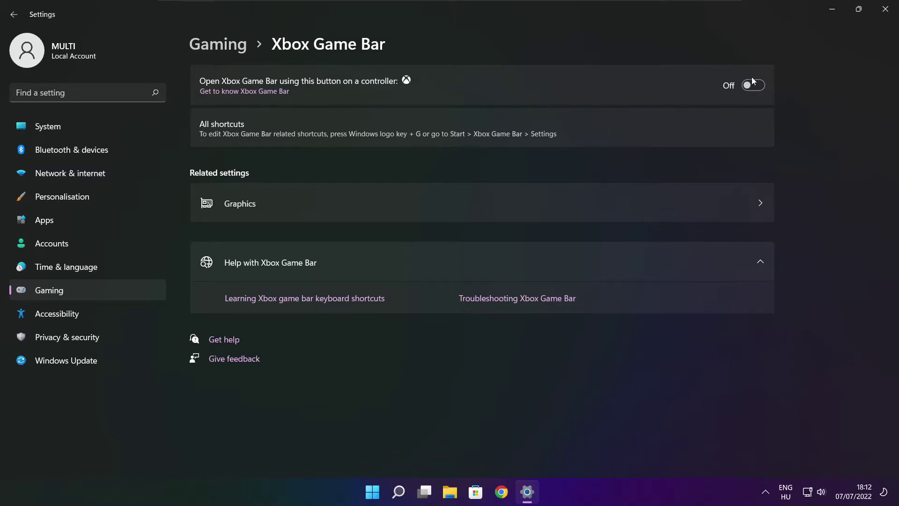
pyautogui.click(886, 10)
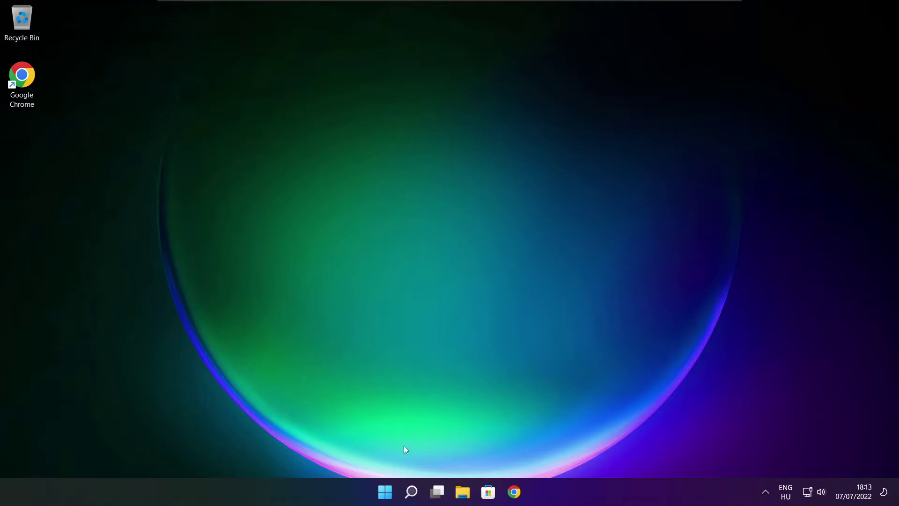
# - Open Task Manager's Startup apps list from the Win+X menu
pyautogui.rightClick(387, 494)
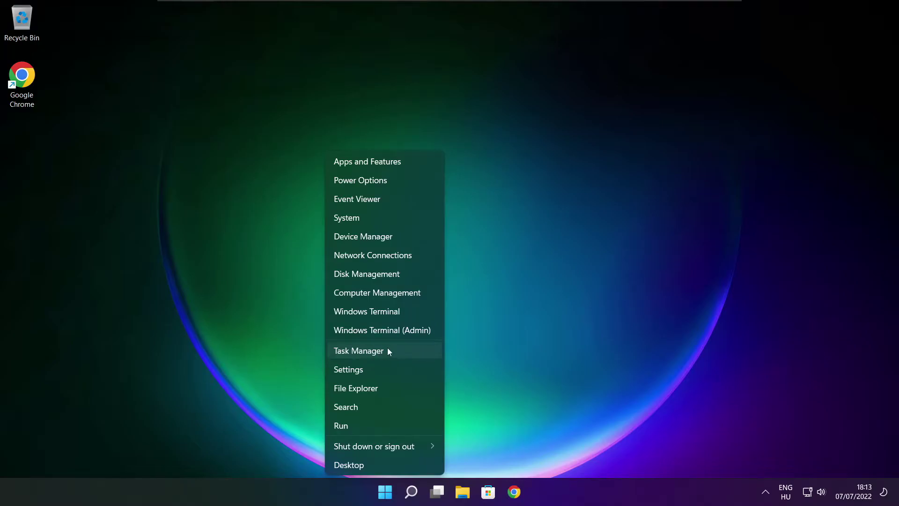
pyautogui.click(387, 351)
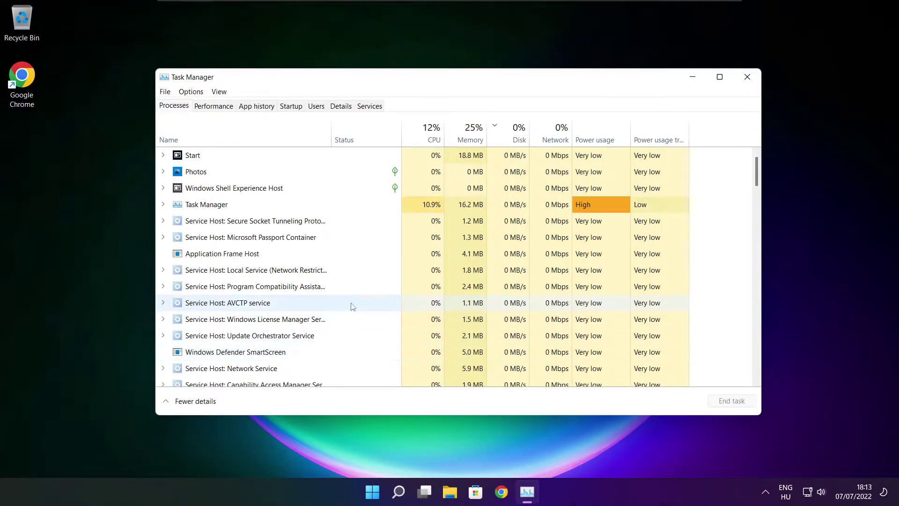
pyautogui.click(290, 107)
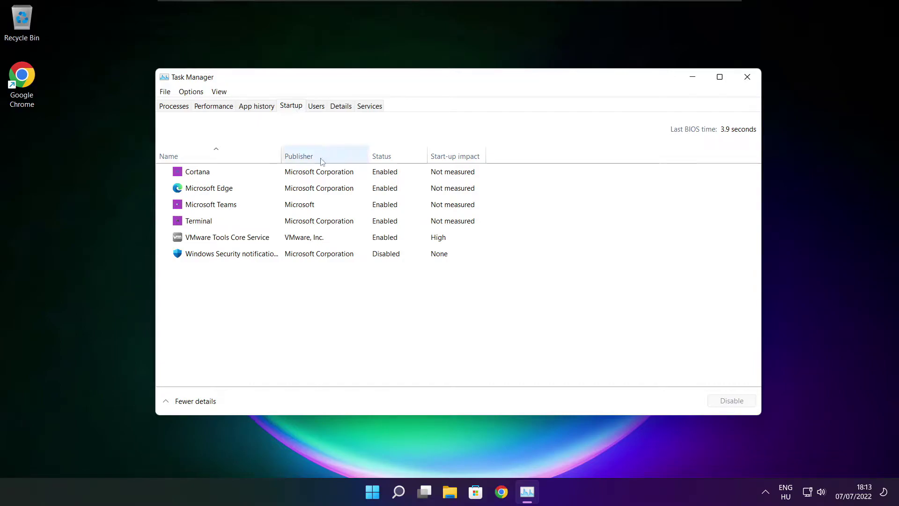
# - Disable Cortana, Microsoft Edge, Microsoft Teams and Terminal as startup apps
pyautogui.click(345, 177)
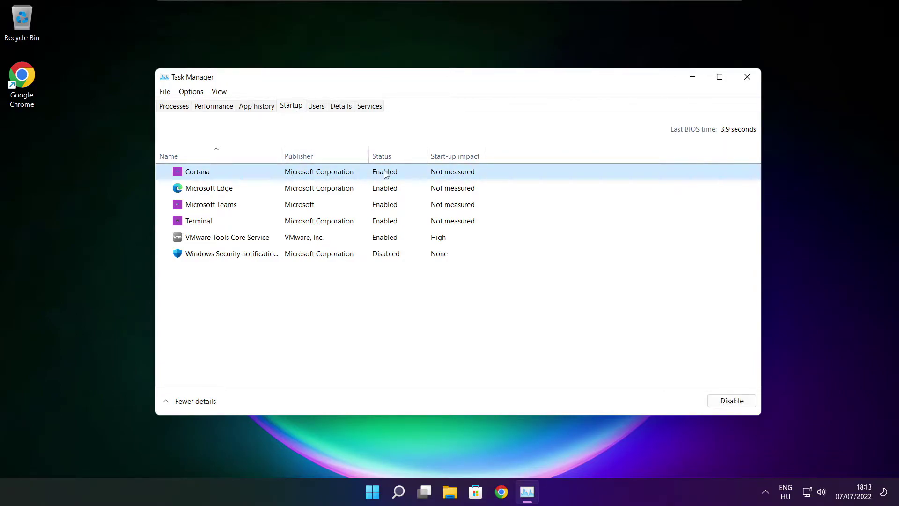
pyautogui.click(731, 404)
pyautogui.click(265, 192)
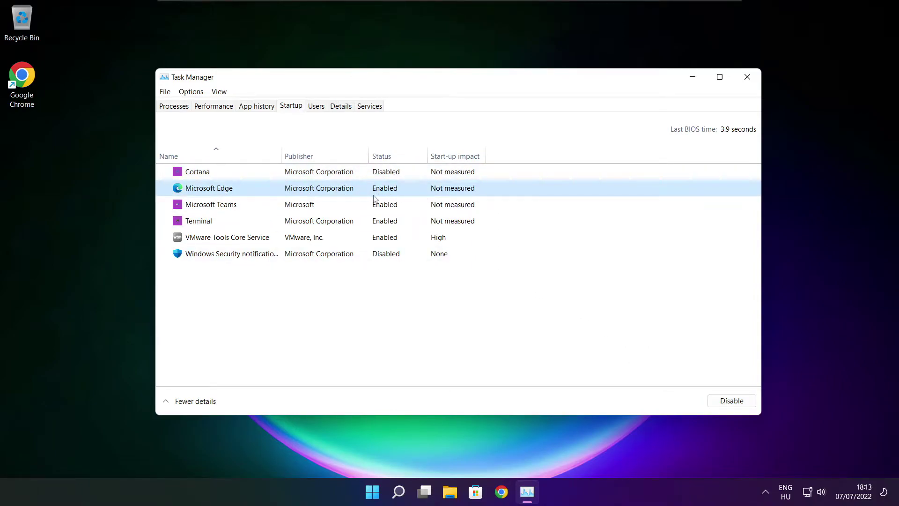
pyautogui.click(734, 402)
pyautogui.click(399, 207)
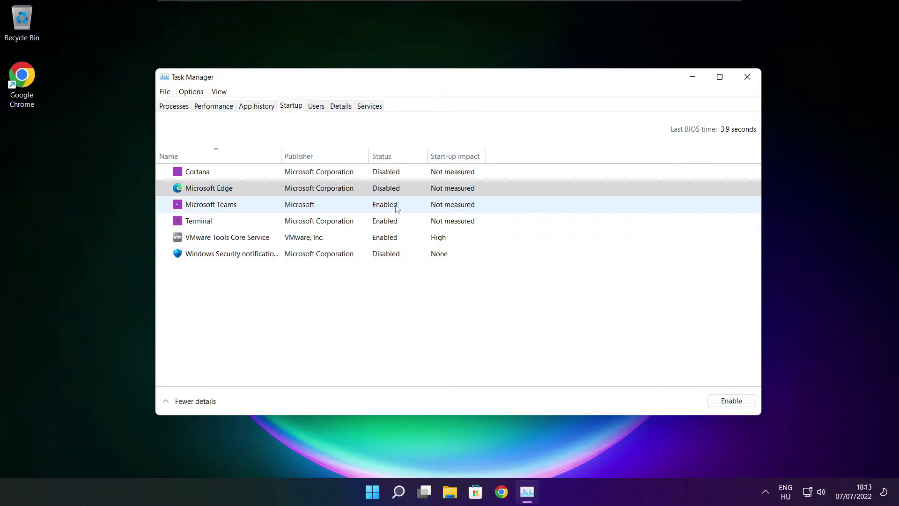
pyautogui.click(744, 404)
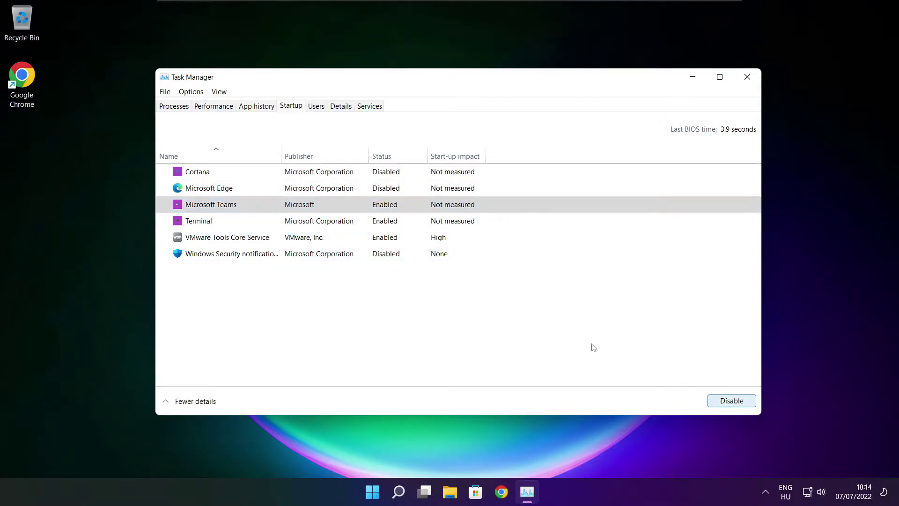
pyautogui.click(341, 225)
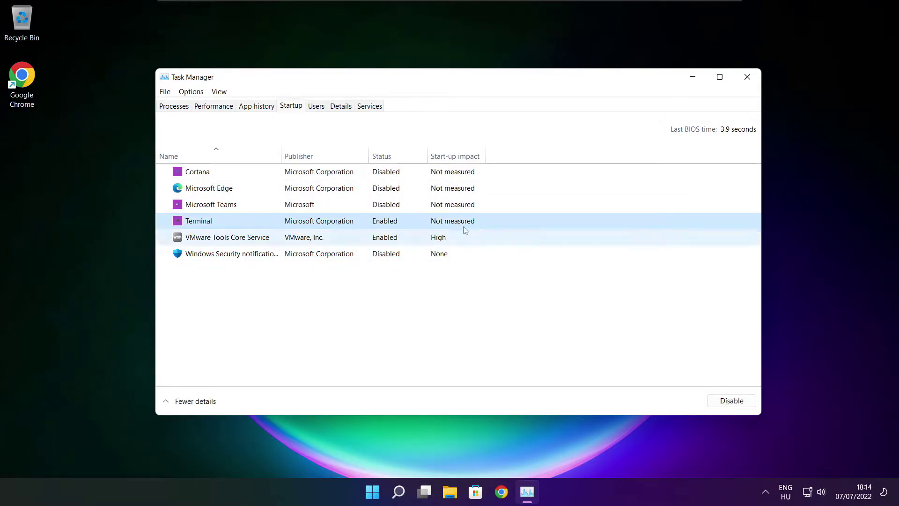
pyautogui.click(744, 408)
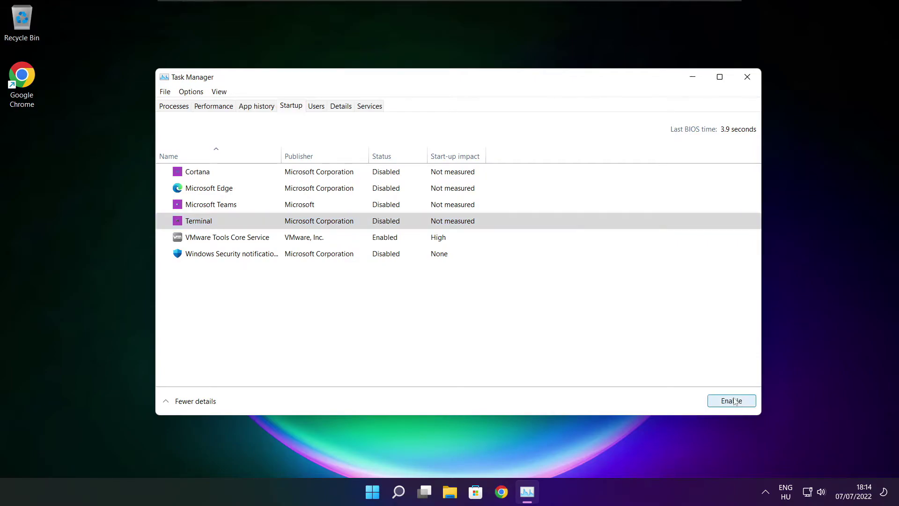
pyautogui.click(387, 223)
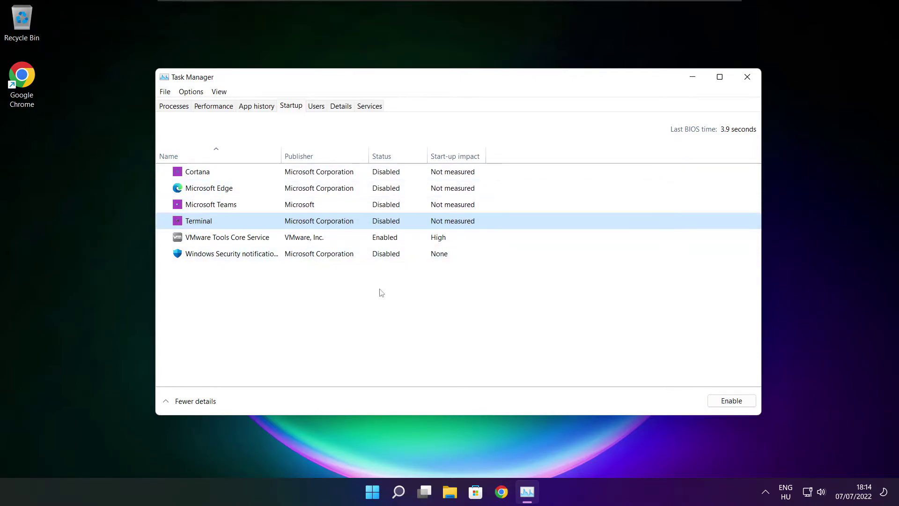
# - Close Task Manager and launch Defragment and Optimise Drives by searching 'optimis'
pyautogui.click(747, 77)
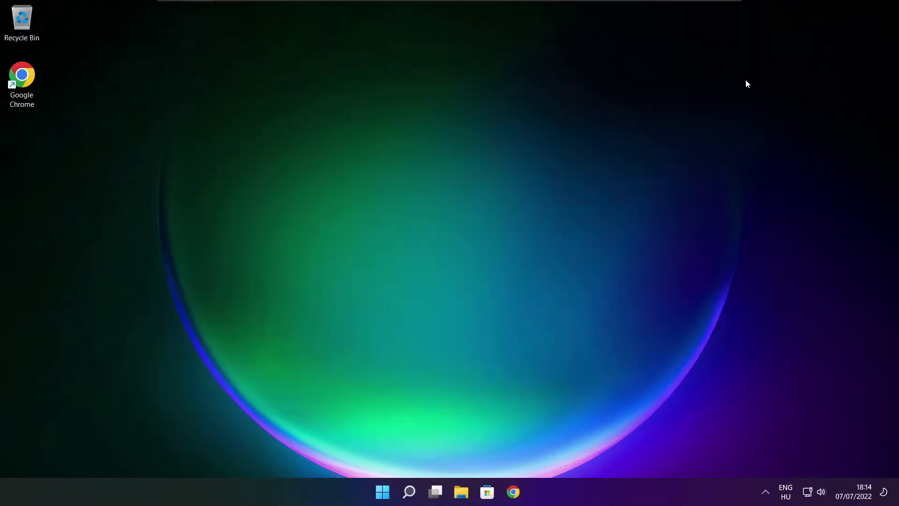
pyautogui.click(412, 497)
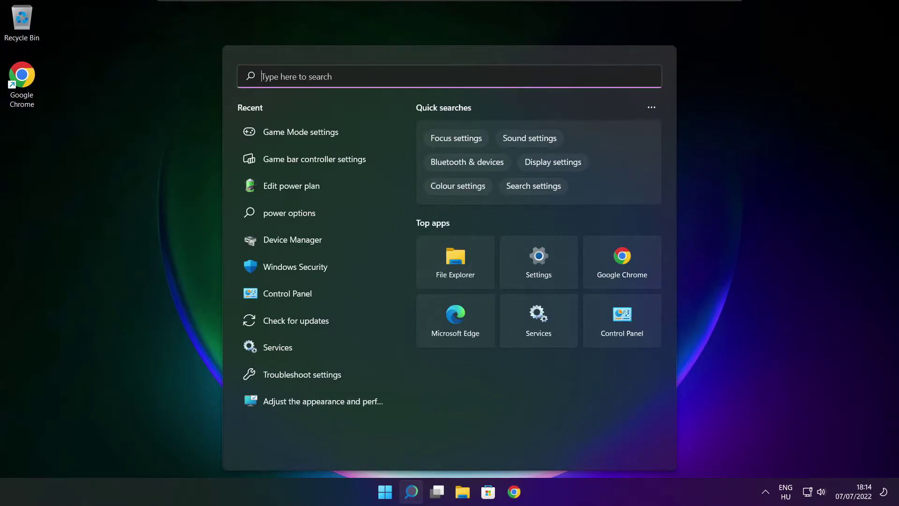
pyautogui.write('op')
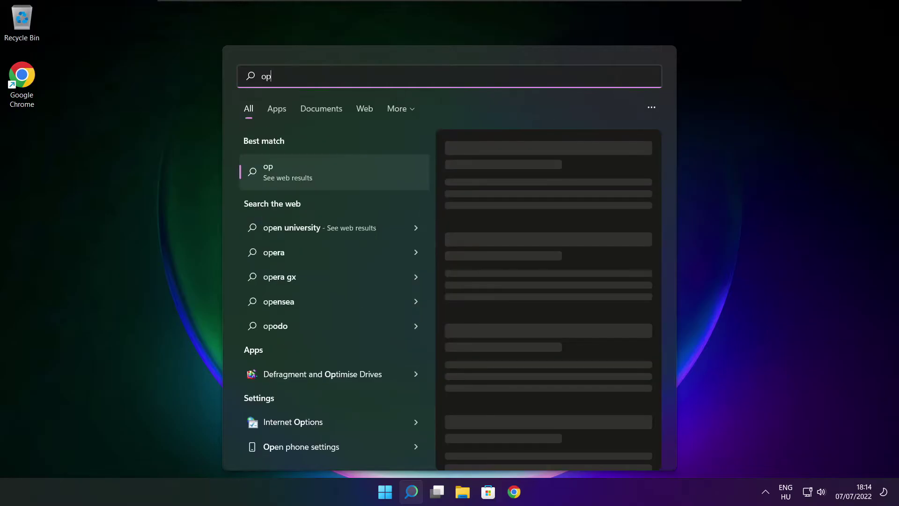
pyautogui.write('timise')
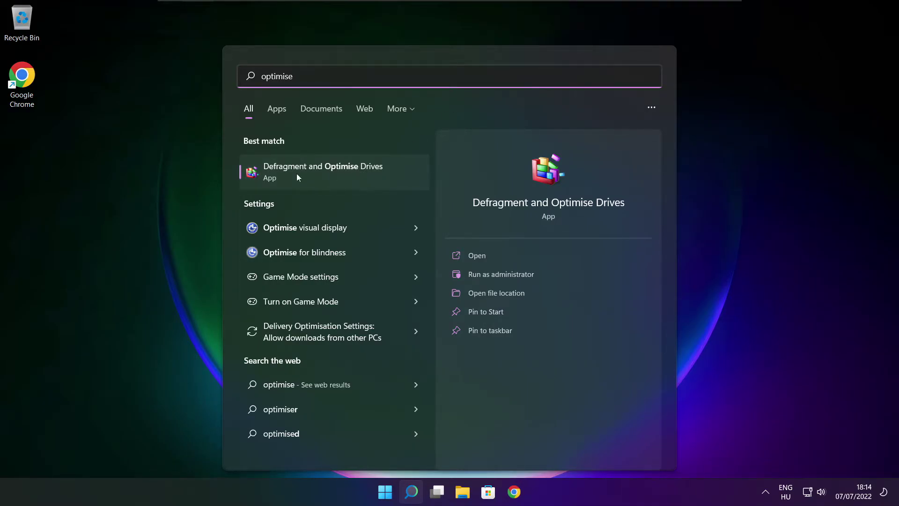
pyautogui.click(344, 170)
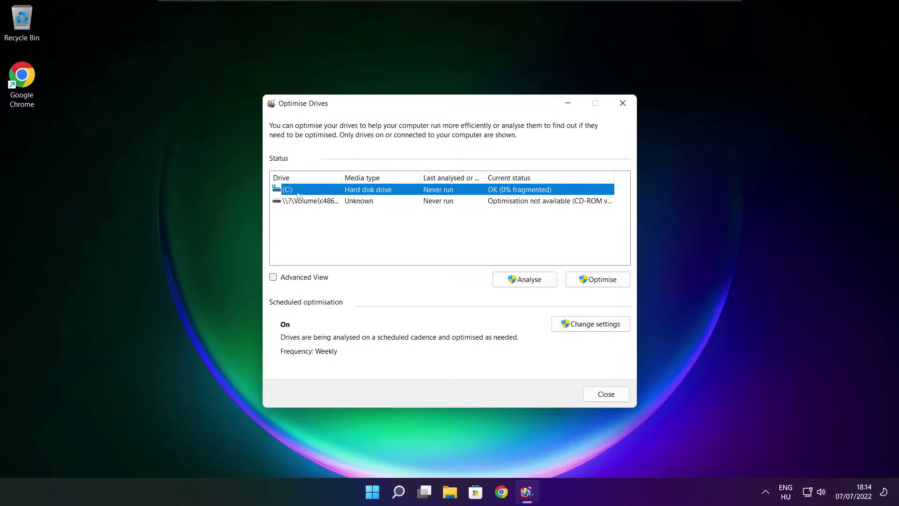
# - Analyse drive C: (9% fragmented), start optimising it, and close the window
pyautogui.click(517, 280)
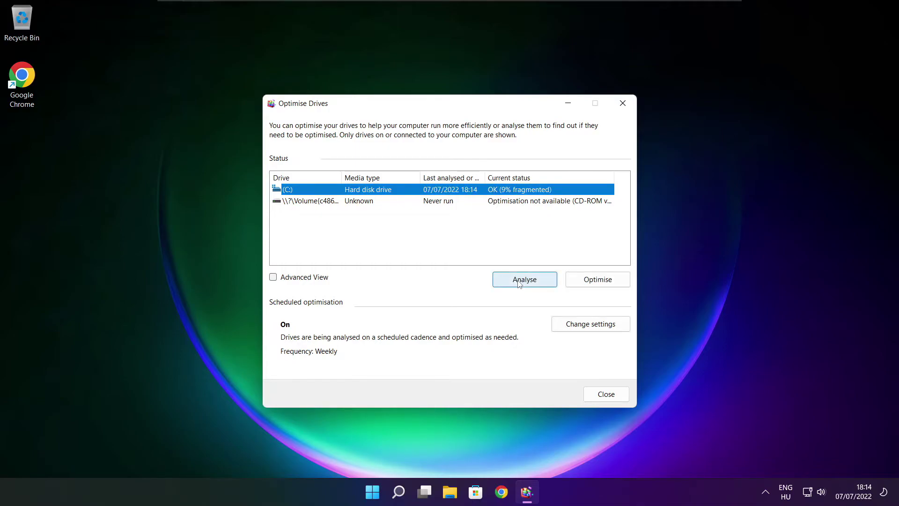
pyautogui.click(603, 284)
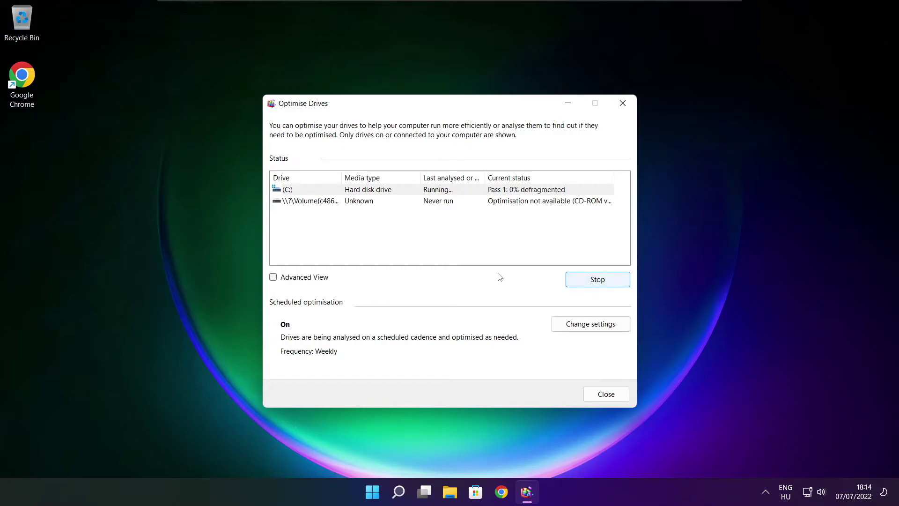
pyautogui.hotkey('alt', 'F4')
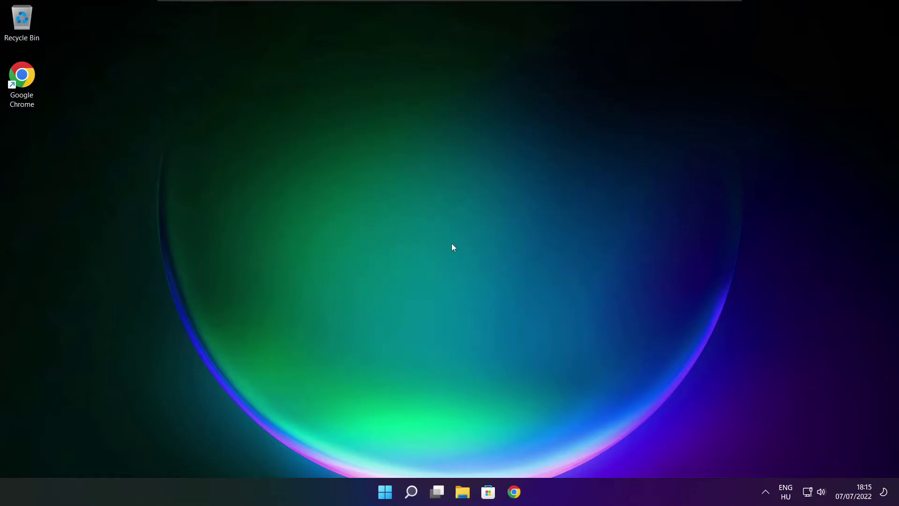
# - Run a fresh Windows Update check, which reports up to date, then close Settings
pyautogui.click(411, 493)
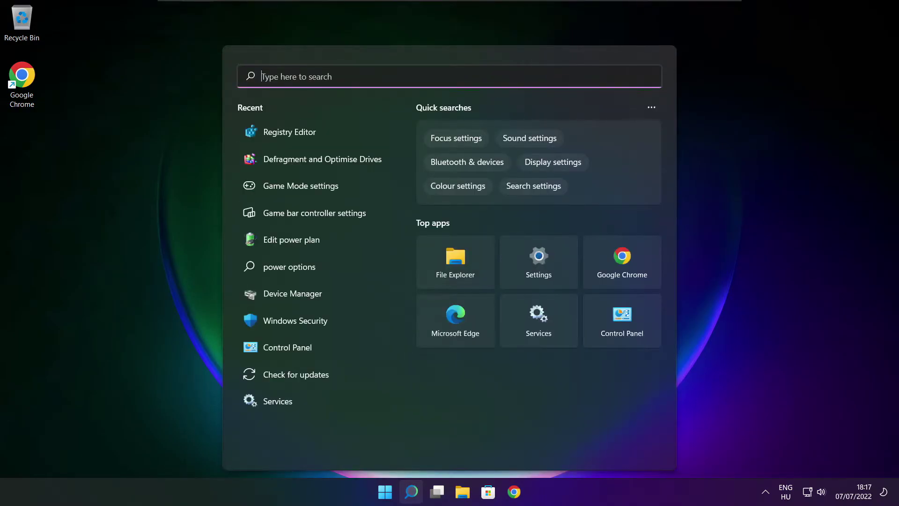
pyautogui.write('updates')
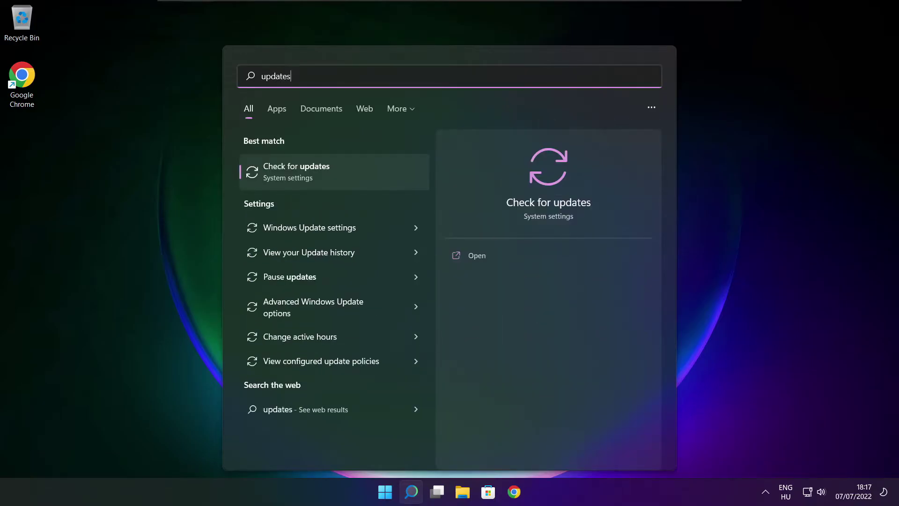
pyautogui.click(327, 177)
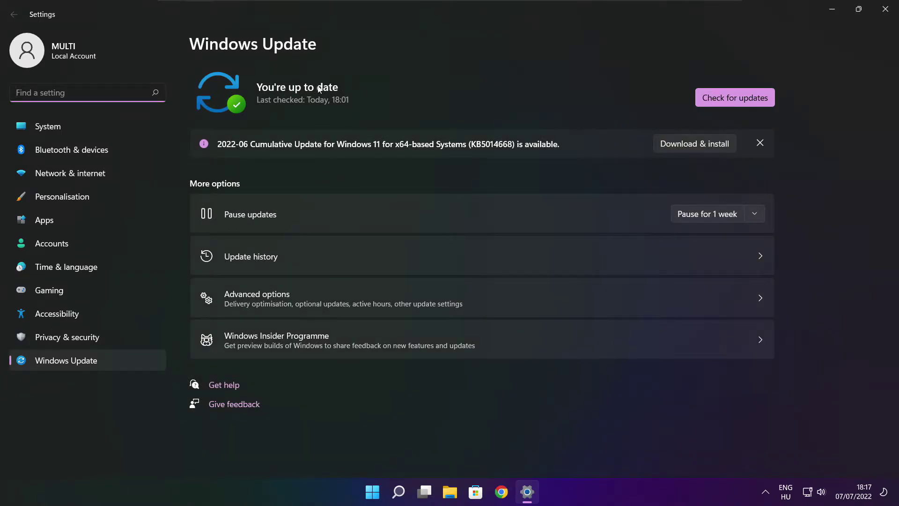
pyautogui.click(734, 97)
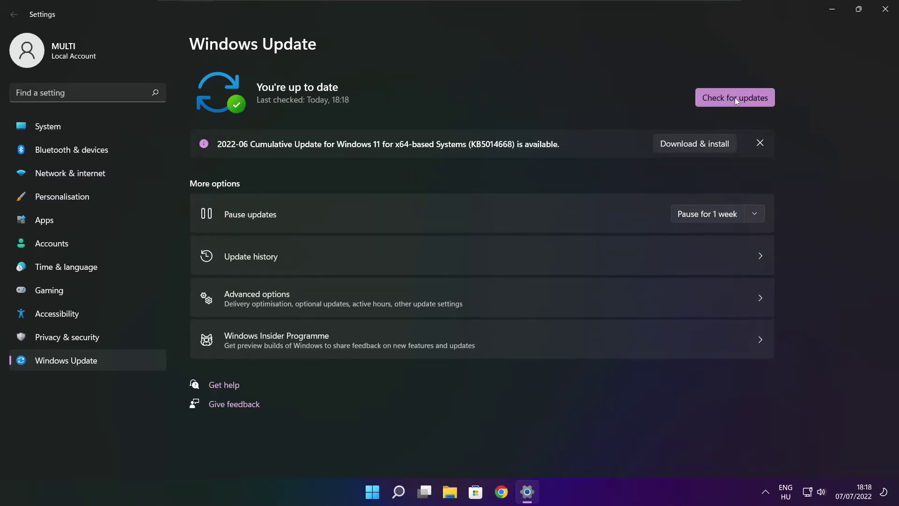
pyautogui.click(884, 11)
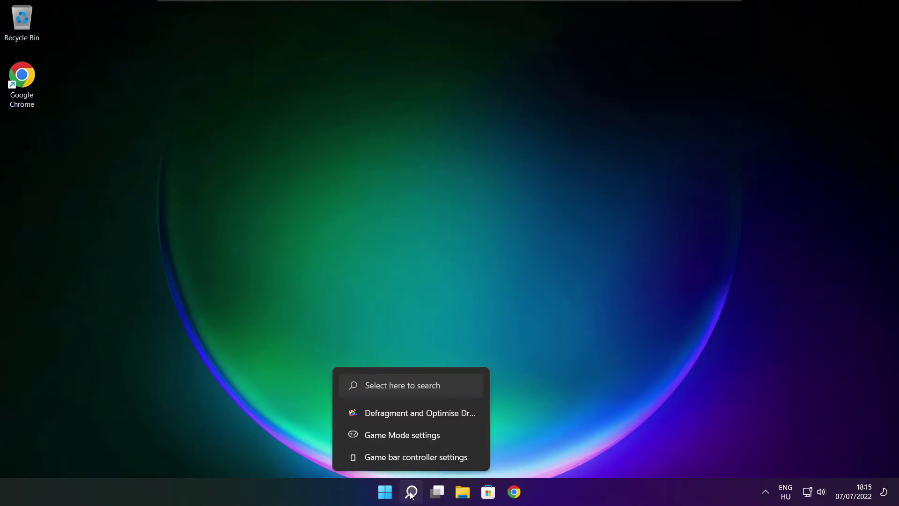
# - Launch regedit and navigate to HKEY_CURRENT_USER\System\GameConfigStore
pyautogui.click(411, 493)
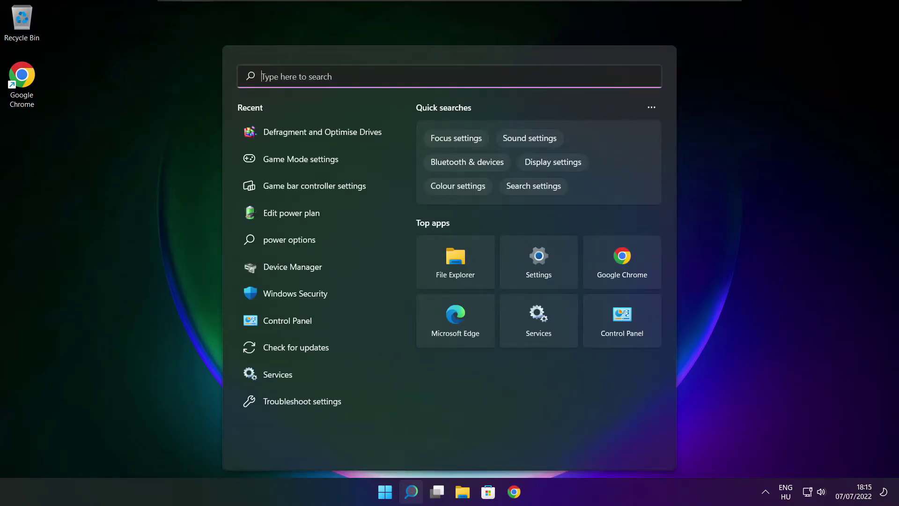
pyautogui.write('regedit')
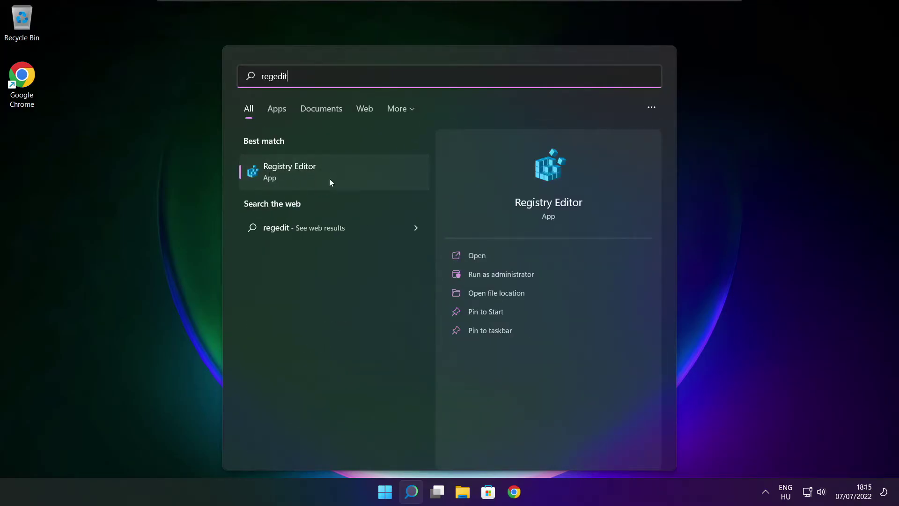
pyautogui.click(343, 170)
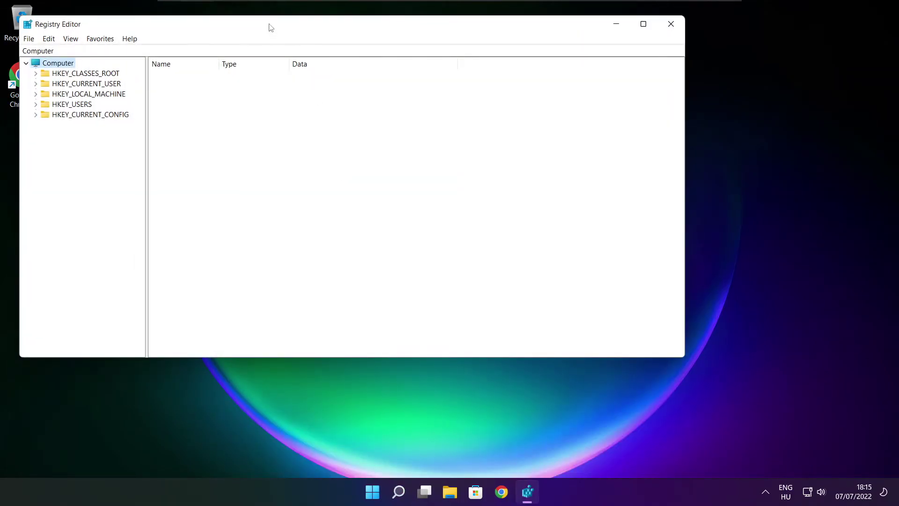
pyautogui.moveTo(272, 26); pyautogui.dragTo(367, 95)
pyautogui.click(139, 153)
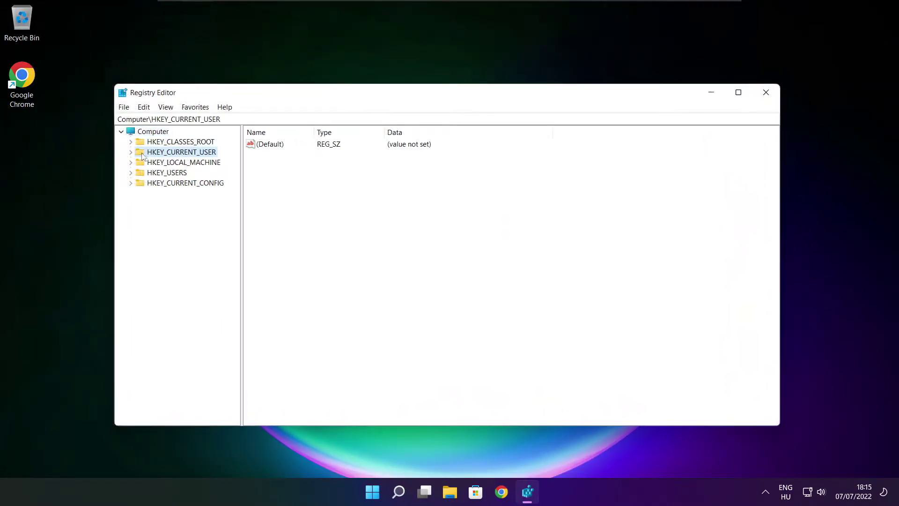
pyautogui.click(131, 153)
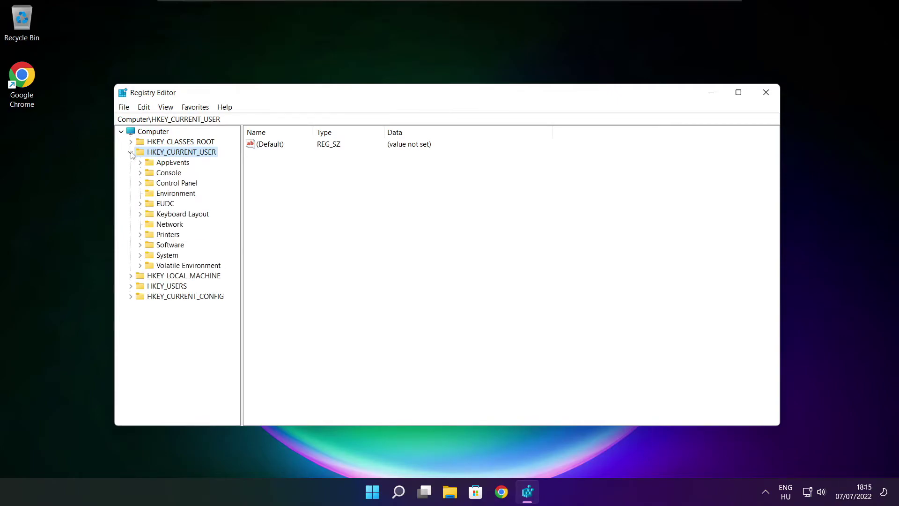
pyautogui.click(151, 259)
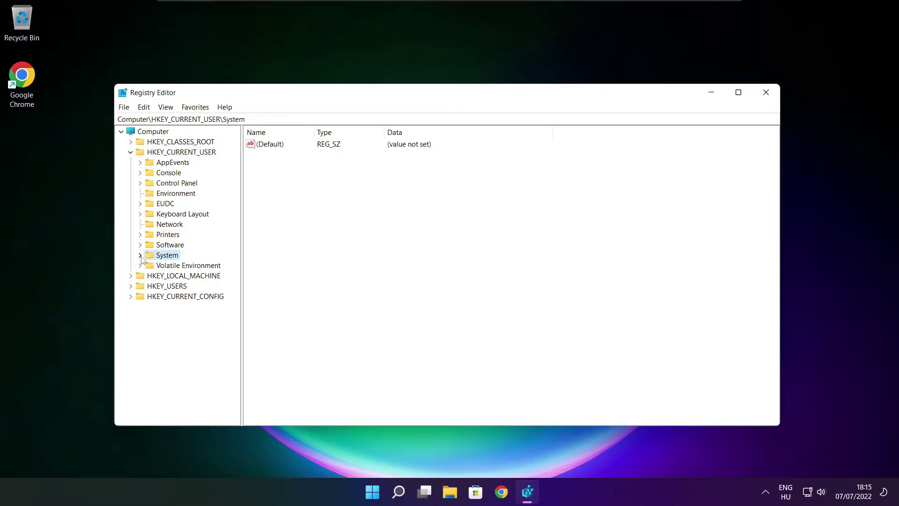
pyautogui.click(140, 256)
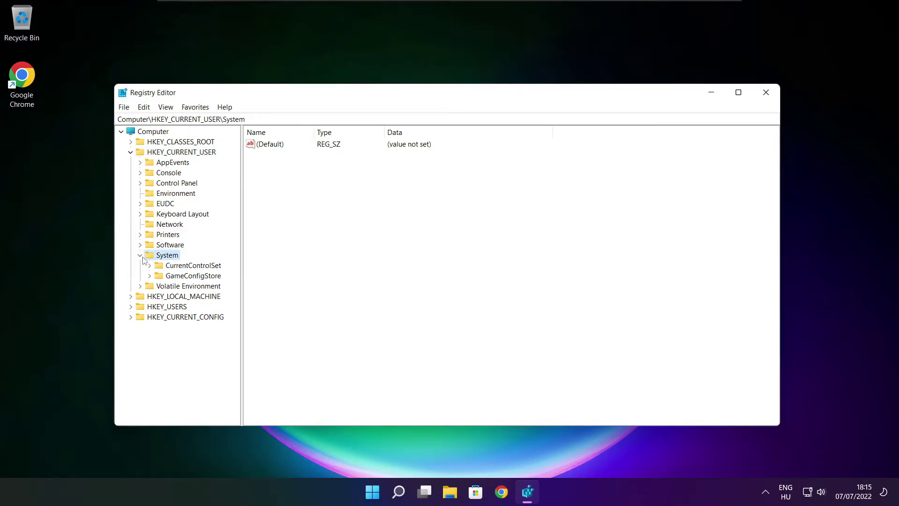
pyautogui.click(178, 279)
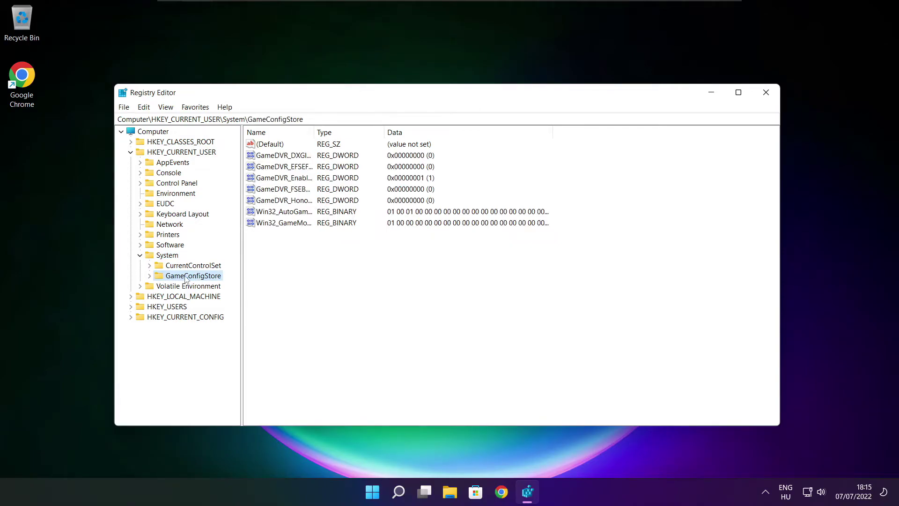
pyautogui.moveTo(314, 128); pyautogui.dragTo(396, 128)
# - Set the GameDVR_Enabled value to 0
pyautogui.click(291, 182)
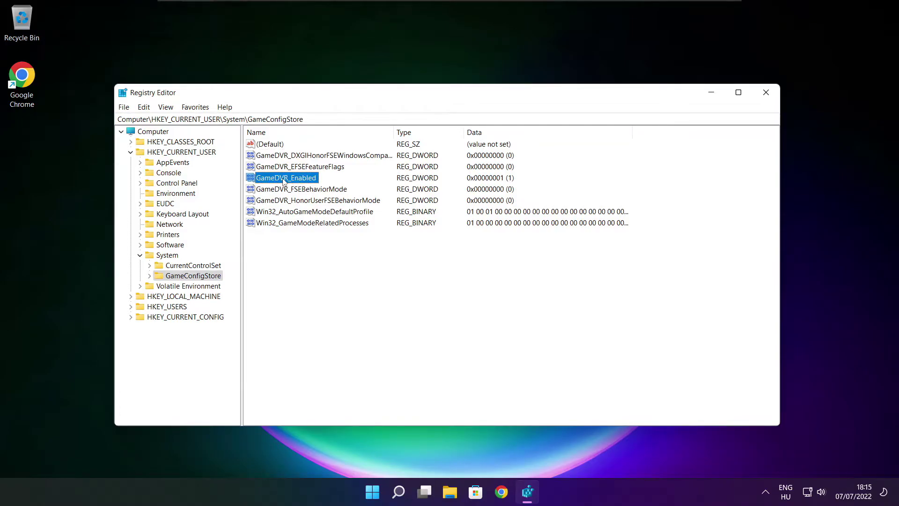
pyautogui.doubleClick(284, 182)
pyautogui.moveTo(264, 151); pyautogui.dragTo(472, 185)
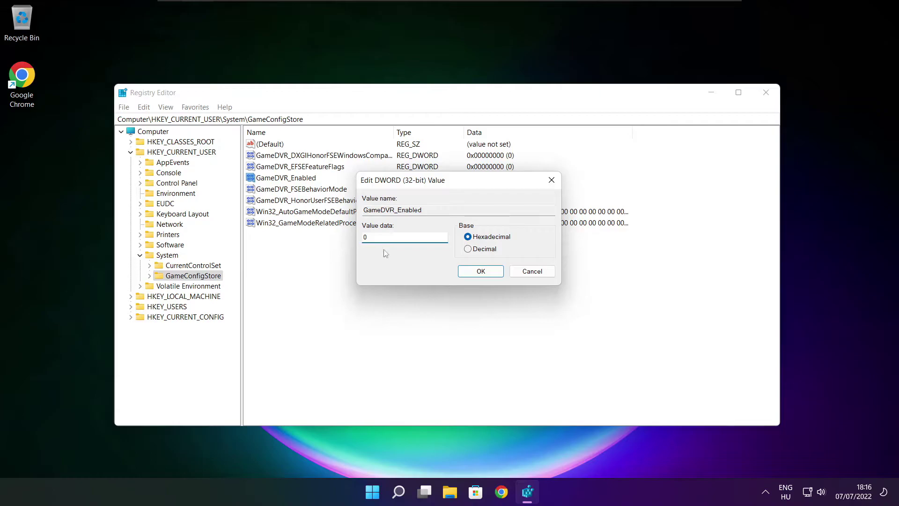
pyautogui.click(481, 272)
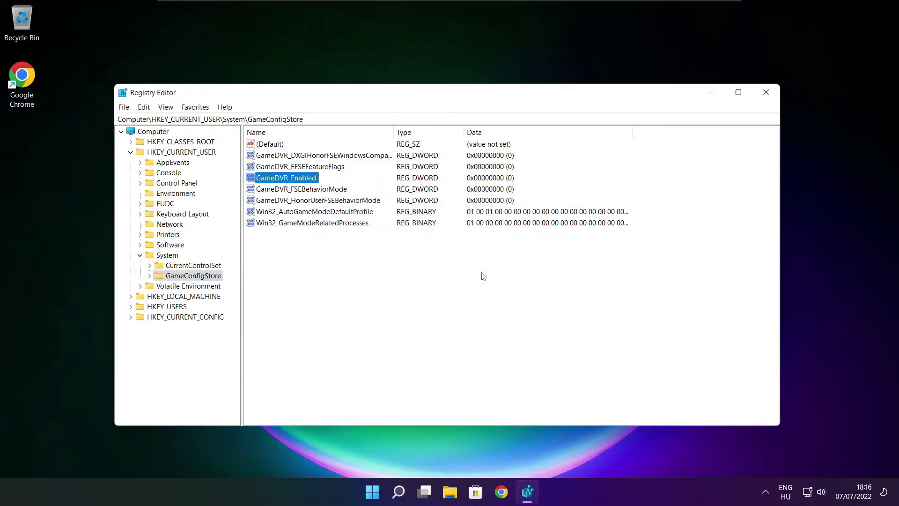
# - Collapse HKEY_CURRENT_USER and expand HKEY_LOCAL_MACHINE > SOFTWARE > Microsoft in the registry tree
pyautogui.click(131, 153)
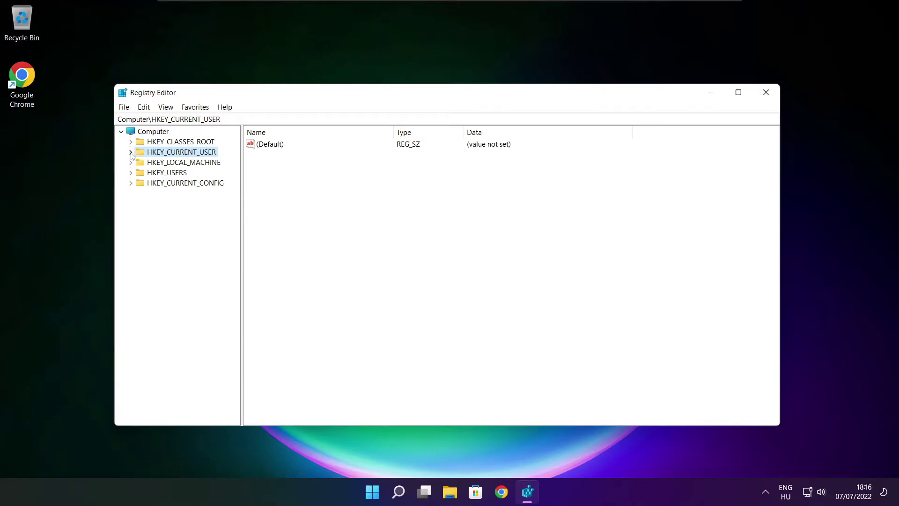
pyautogui.click(137, 163)
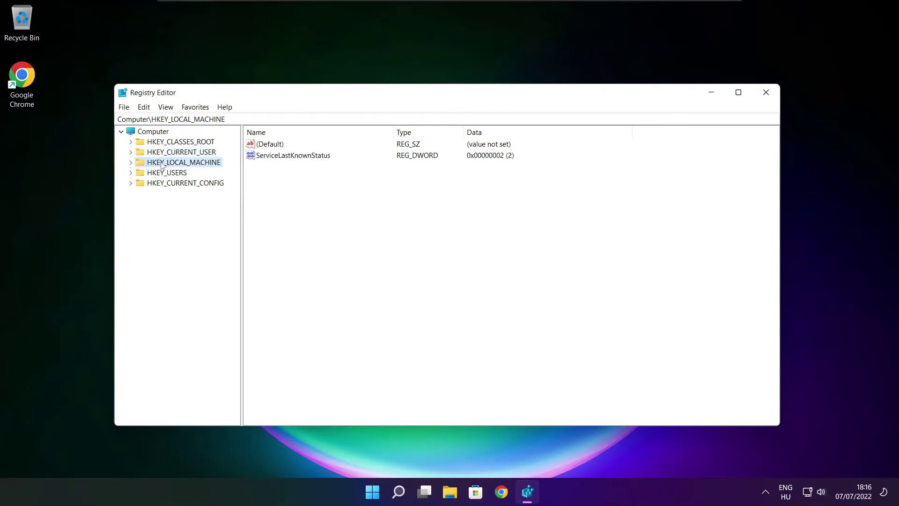
pyautogui.click(130, 162)
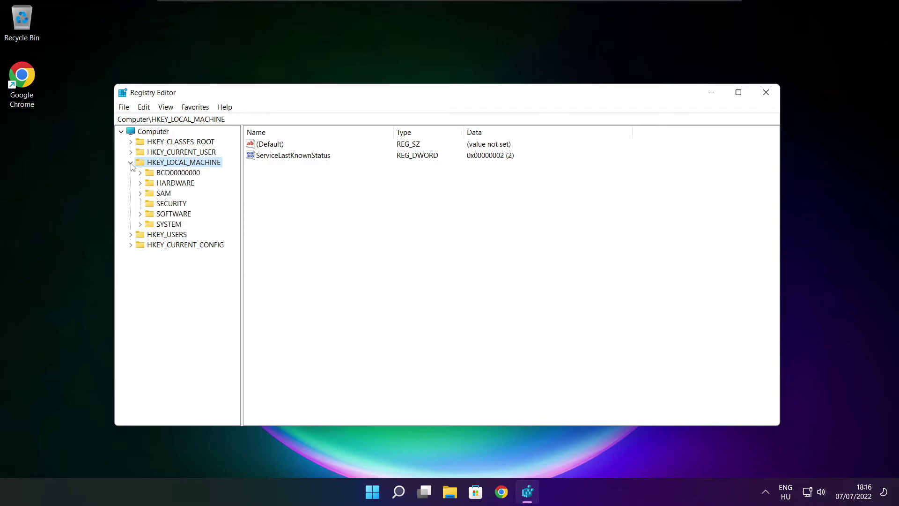
pyautogui.click(162, 214)
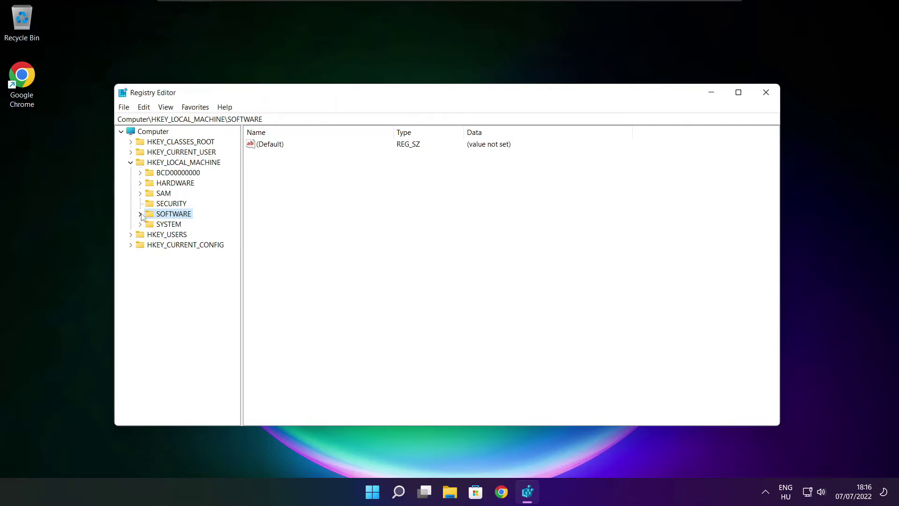
pyautogui.click(140, 214)
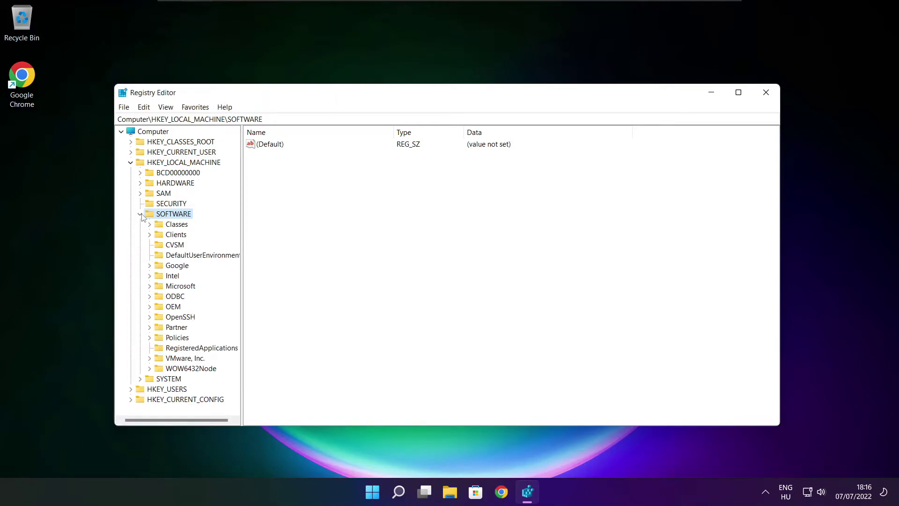
pyautogui.click(154, 288)
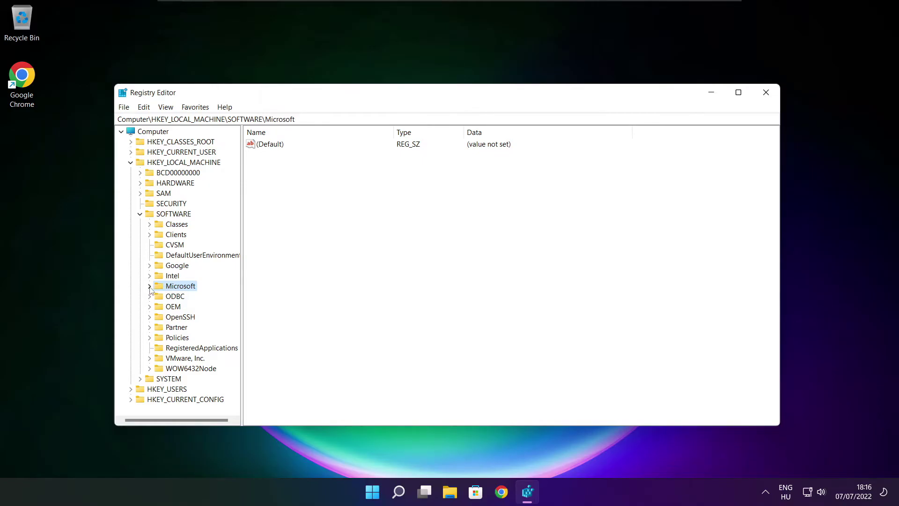
pyautogui.click(150, 286)
pyautogui.scroll(-20, 184, 280)
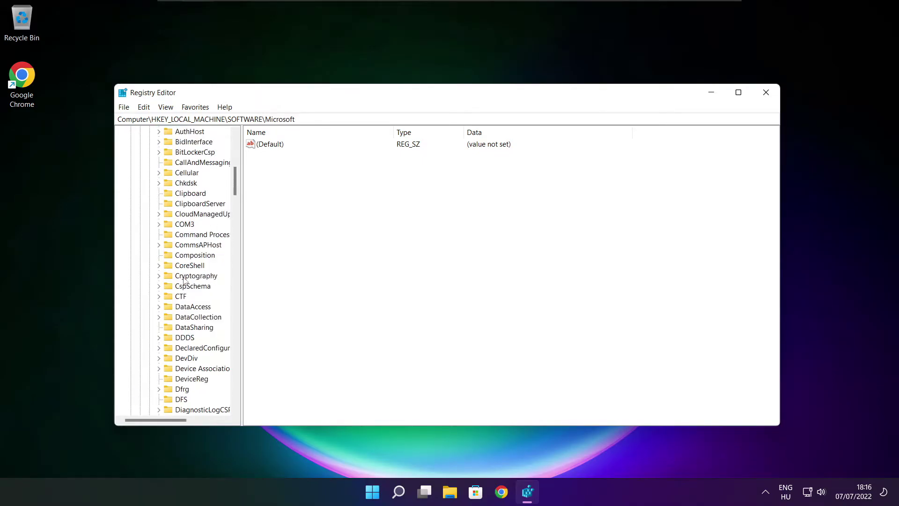
pyautogui.scroll(-20, 184, 280)
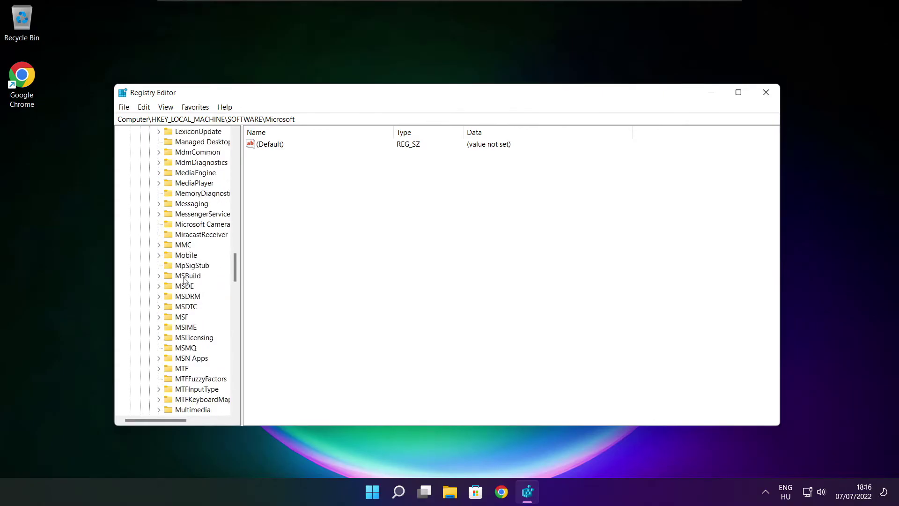
pyautogui.scroll(-1, 184, 280)
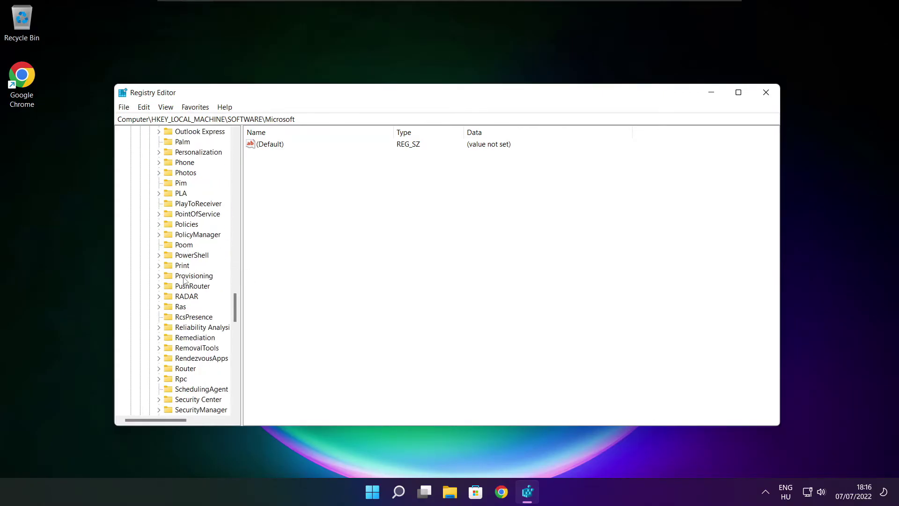
pyautogui.scroll(1, 185, 263)
# - Expand PolicyManager > default > ApplicationManagement to reveal the AllowGameDVR key
pyautogui.click(186, 267)
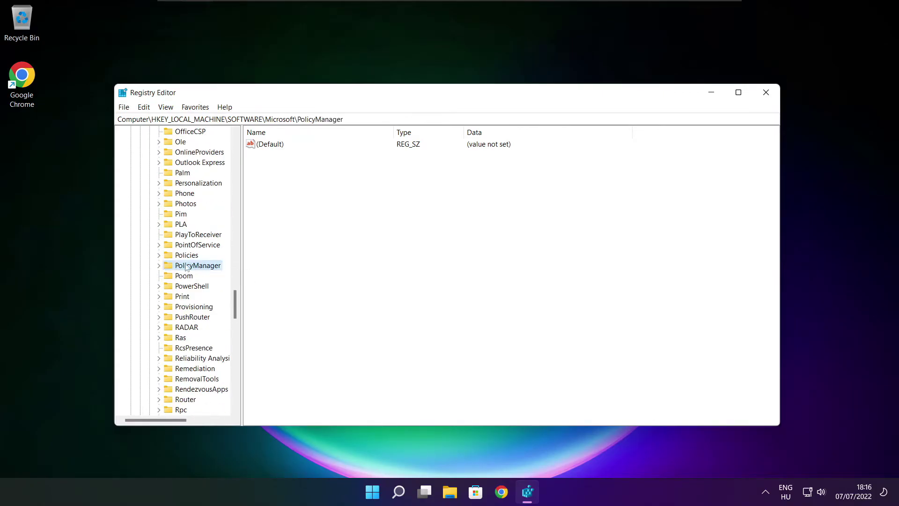
pyautogui.click(158, 266)
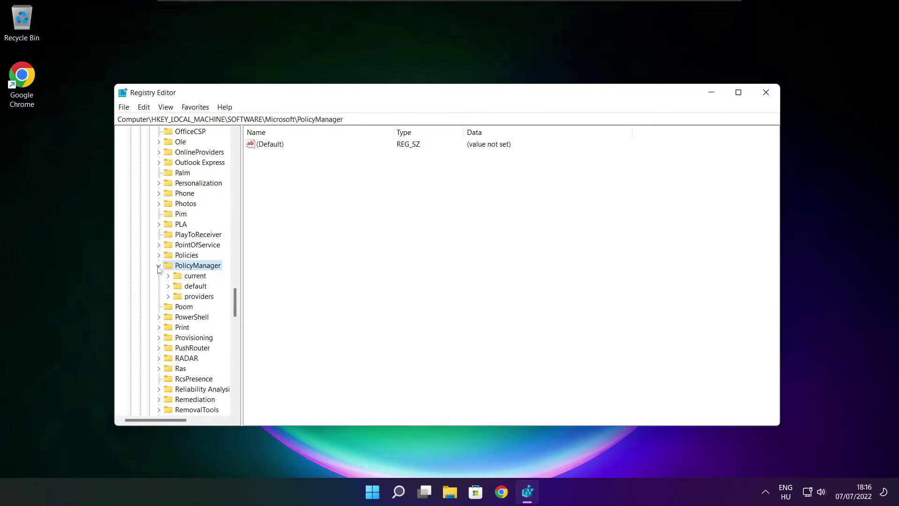
pyautogui.click(194, 289)
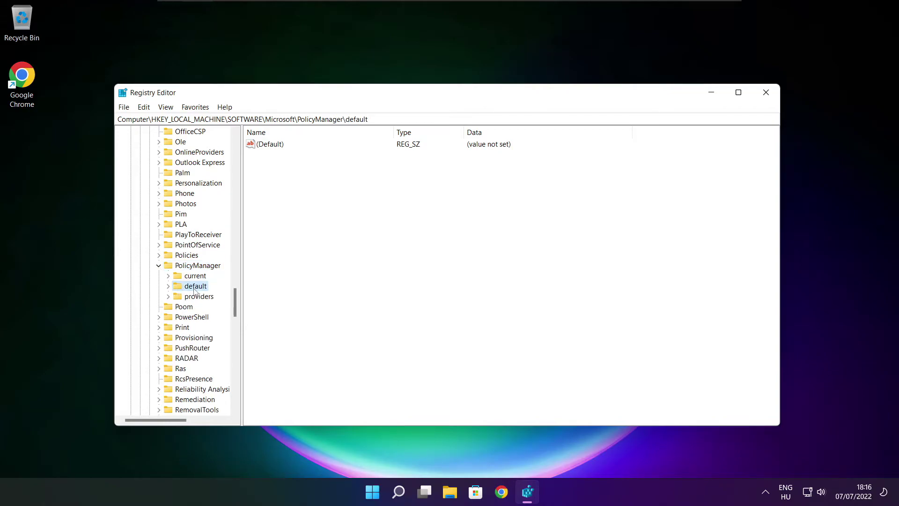
pyautogui.click(168, 286)
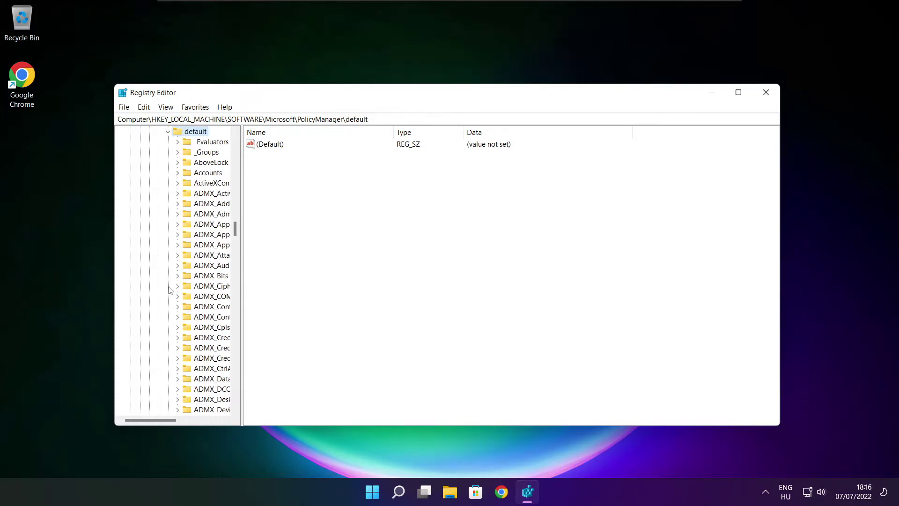
pyautogui.scroll(-15, 208, 206)
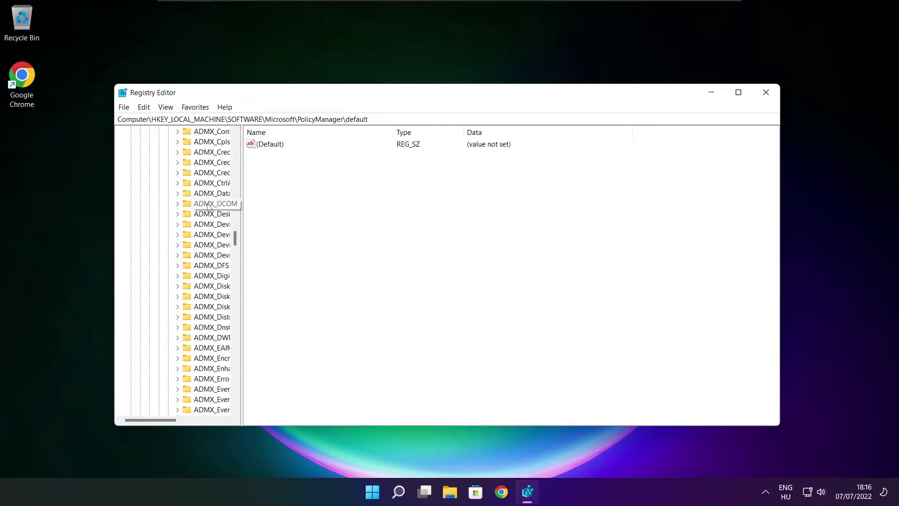
pyautogui.scroll(-20, 210, 206)
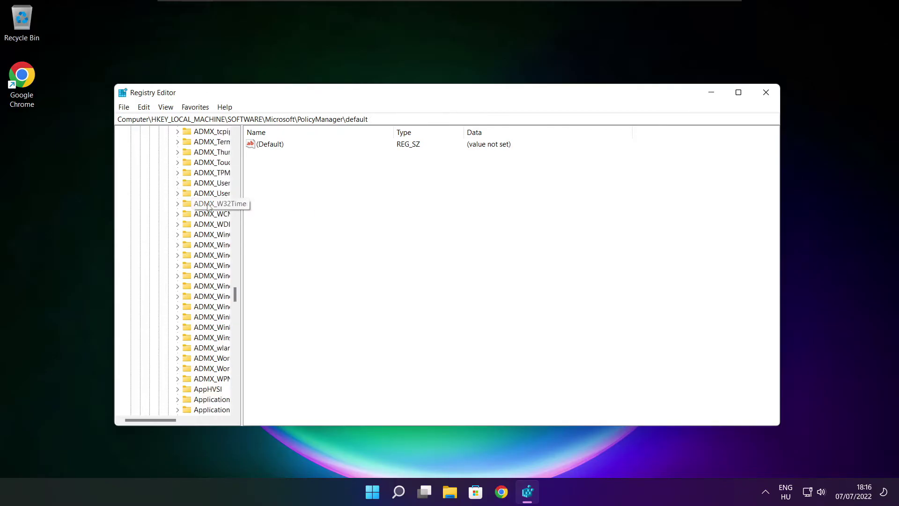
pyautogui.moveTo(241, 203); pyautogui.dragTo(298, 206)
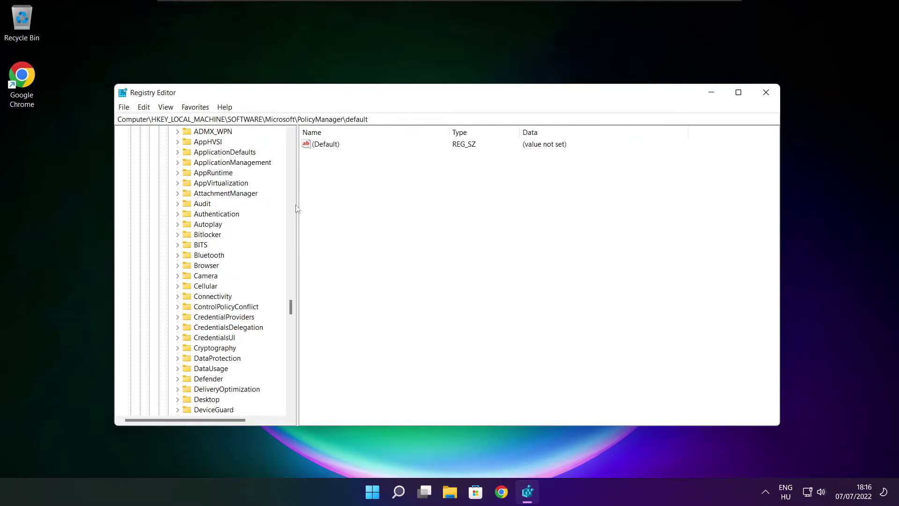
pyautogui.scroll(1, 216, 197)
pyautogui.click(216, 195)
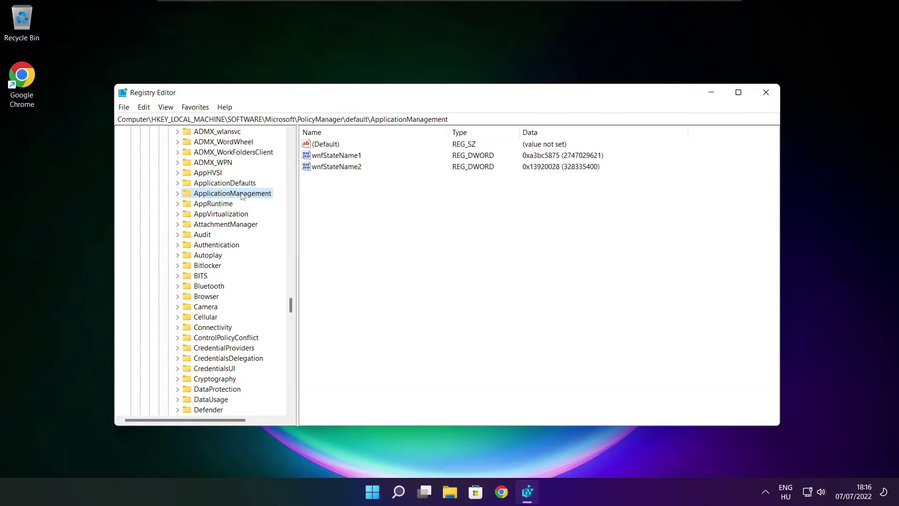
pyautogui.click(177, 194)
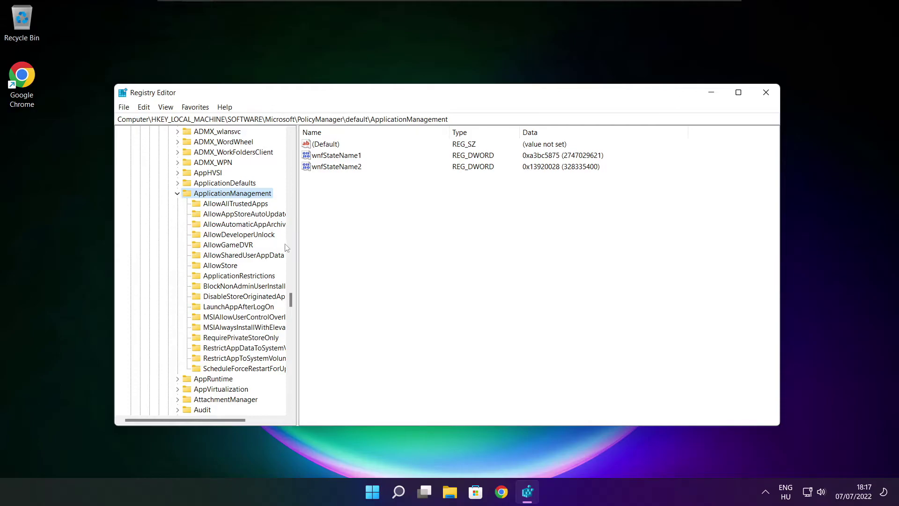
pyautogui.moveTo(297, 236); pyautogui.dragTo(308, 236)
# - Set AllowGameDVR's value entry to 0 and close Registry Editor
pyautogui.click(233, 246)
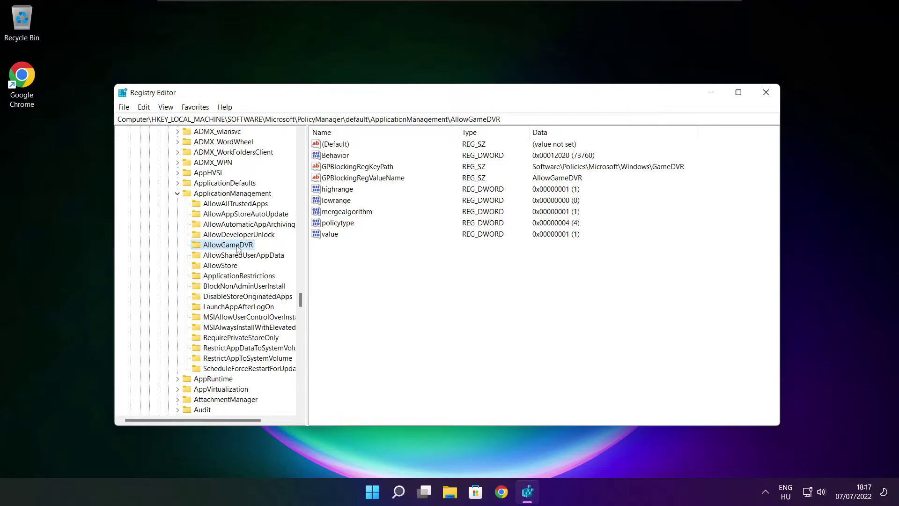
pyautogui.click(328, 236)
pyautogui.doubleClick(333, 235)
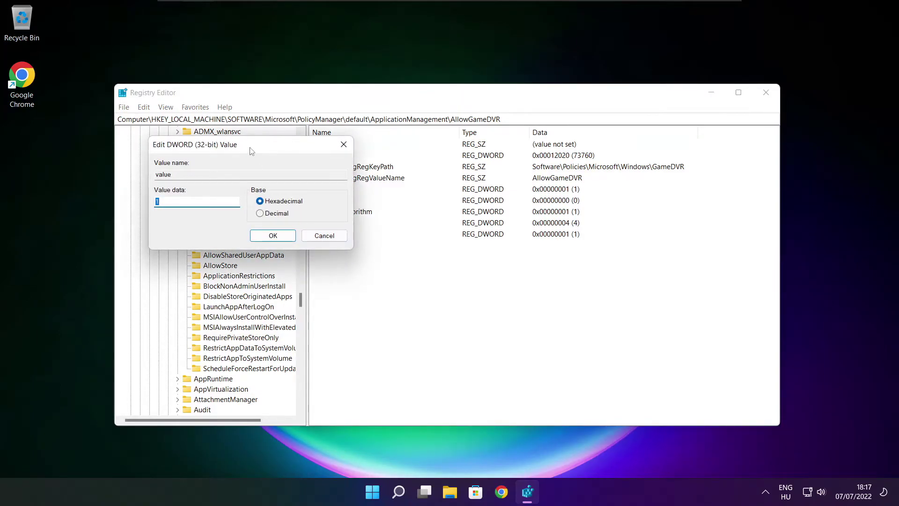
pyautogui.moveTo(254, 152); pyautogui.dragTo(456, 188)
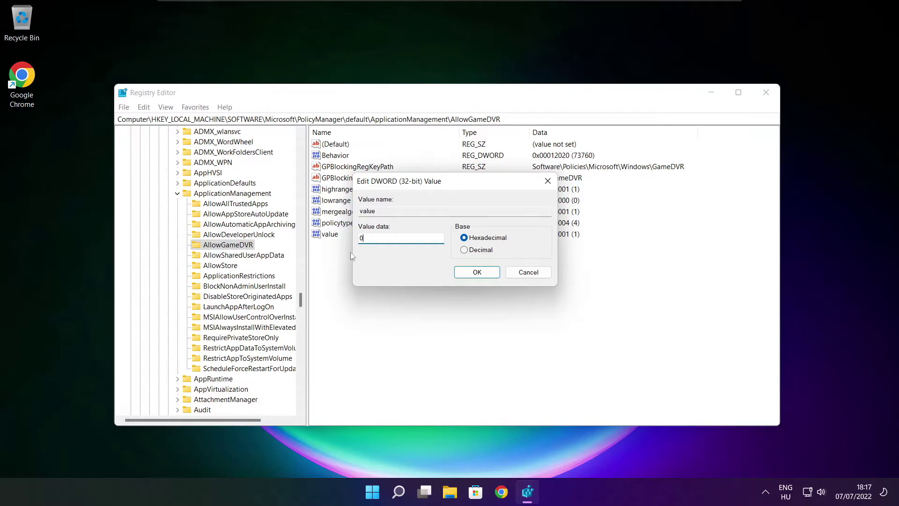
pyautogui.write('0')
pyautogui.click(476, 273)
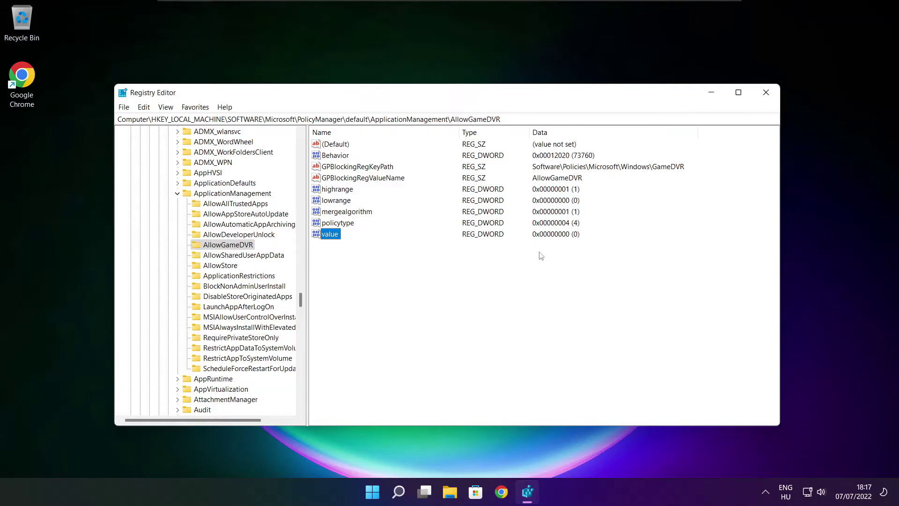
pyautogui.click(766, 93)
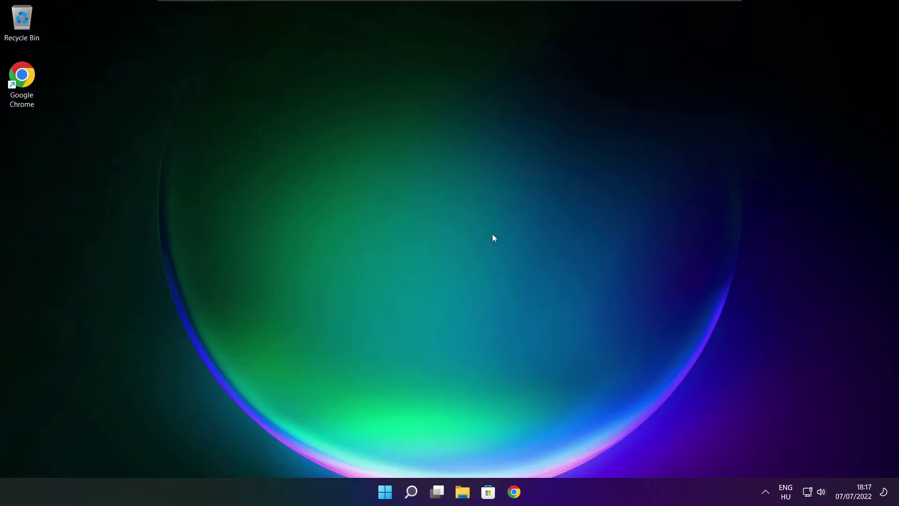
# - Download dxwebsetup.exe, the DirectX End-User Runtime Web Installer, from Microsoft's Download Center in Chrome
pyautogui.click(515, 493)
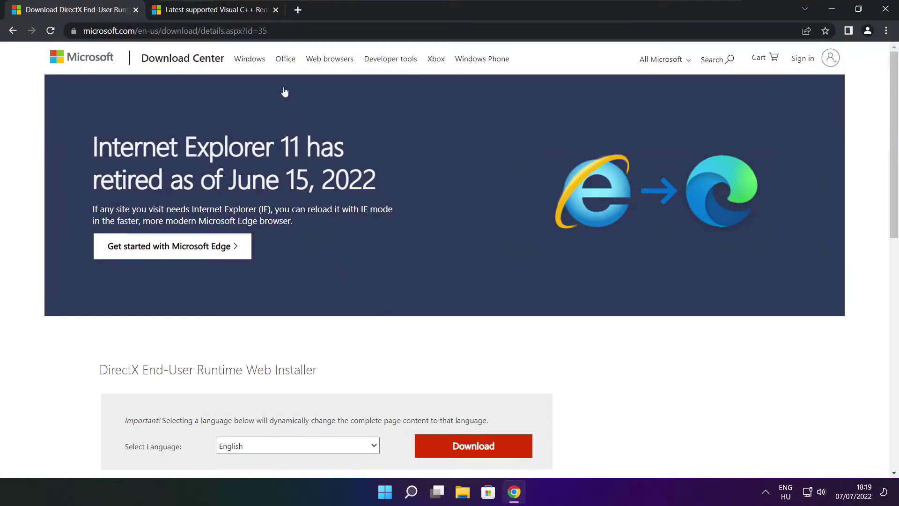
pyautogui.moveTo(267, 31); pyautogui.dragTo(83, 31)
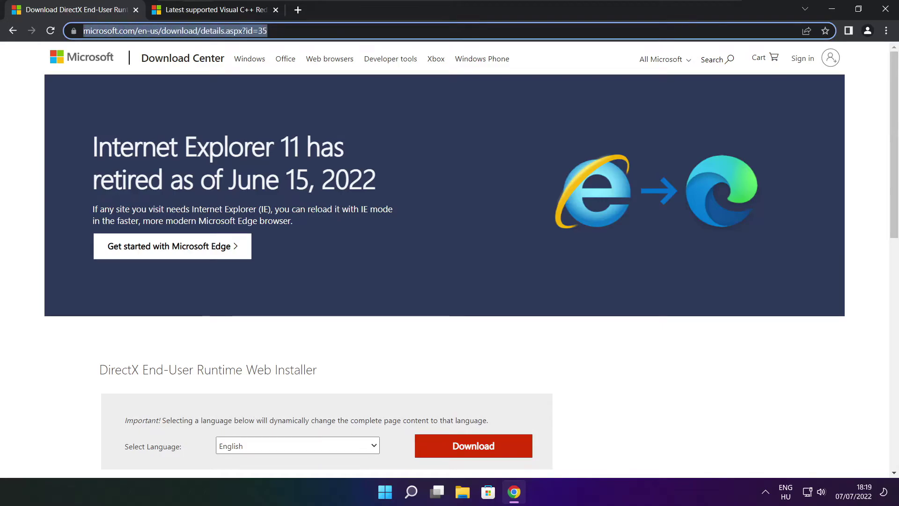
pyautogui.press('End')
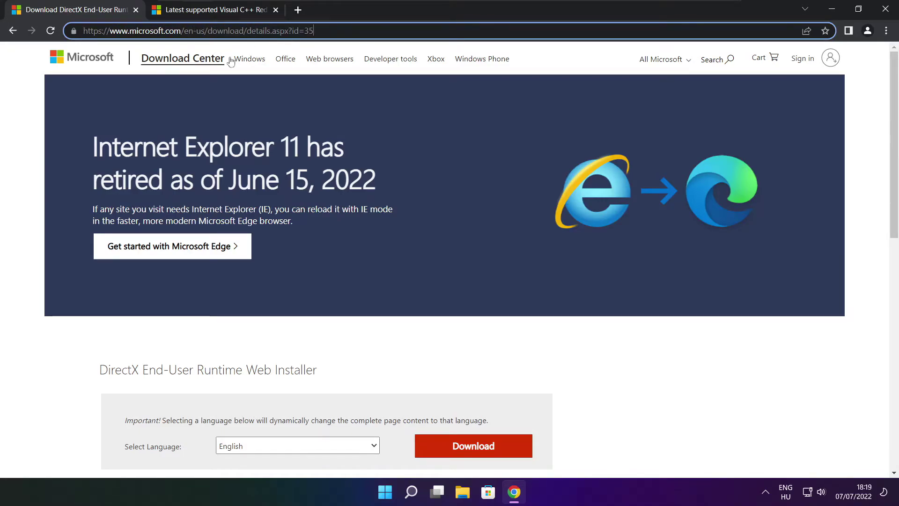
pyautogui.click(323, 339)
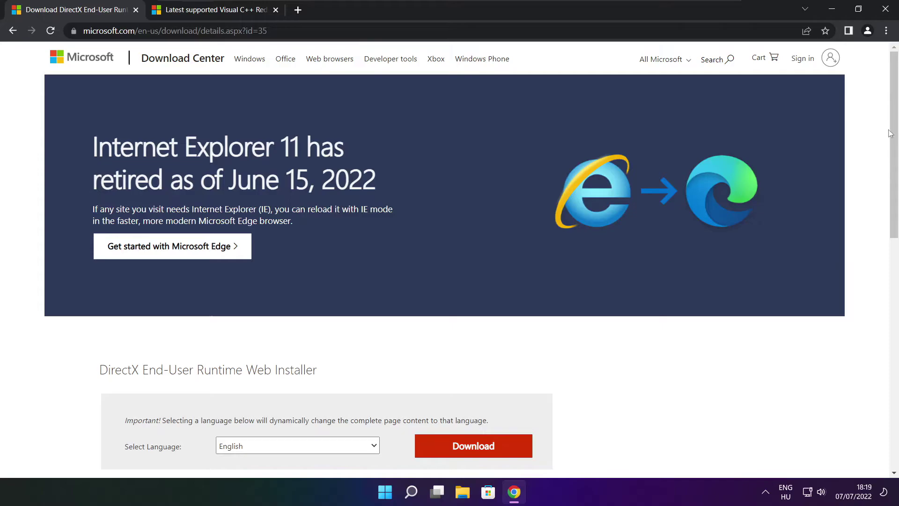
pyautogui.scroll(-3, 890, 133)
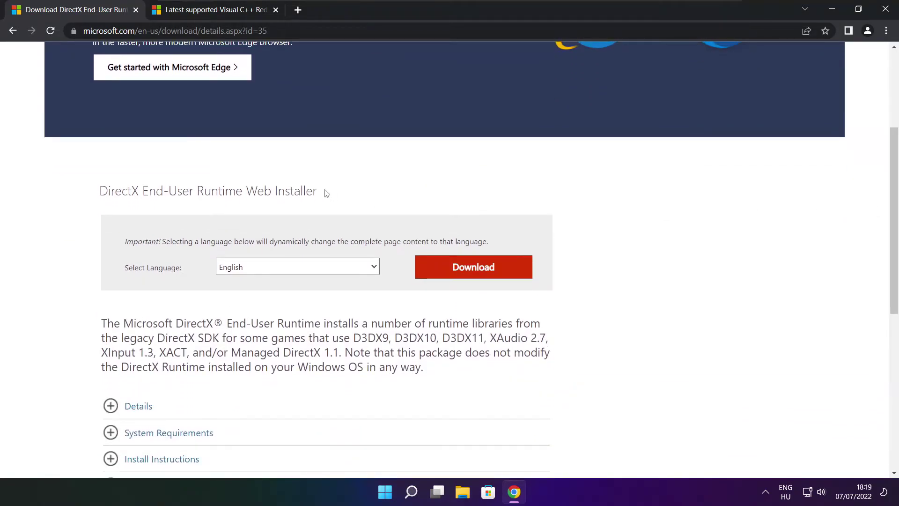
pyautogui.moveTo(326, 193); pyautogui.dragTo(364, 197)
pyautogui.click(476, 269)
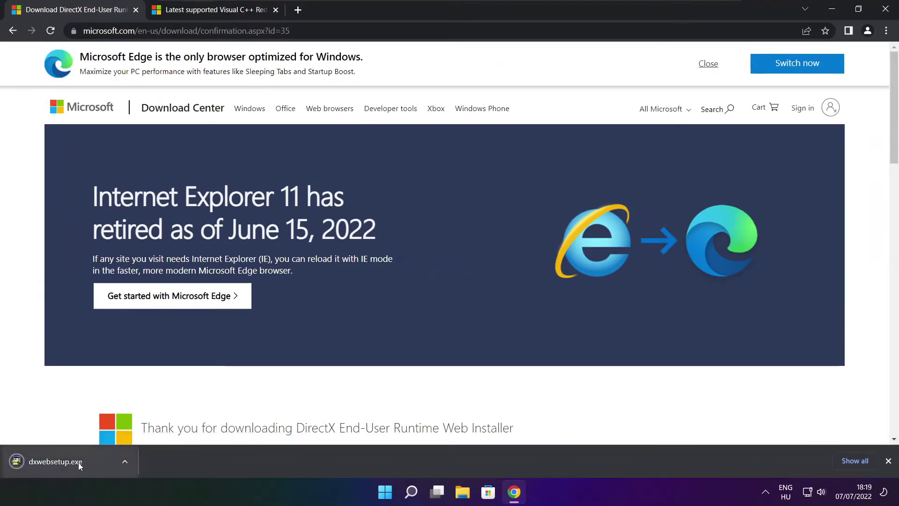
# - Run dxwebsetup.exe, accept the license, decline the Bing Bar, and install the DirectX runtime components
pyautogui.click(84, 461)
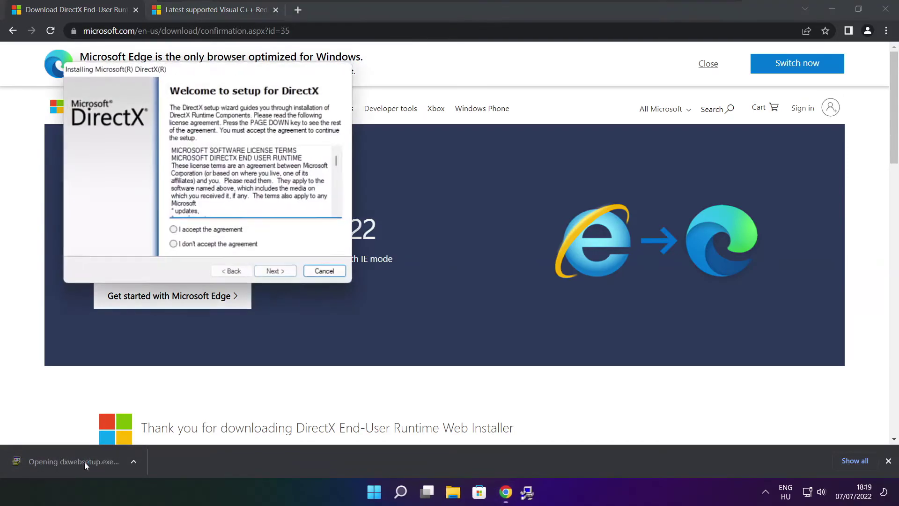
pyautogui.moveTo(190, 74); pyautogui.dragTo(427, 136)
pyautogui.moveTo(576, 224); pyautogui.dragTo(574, 268)
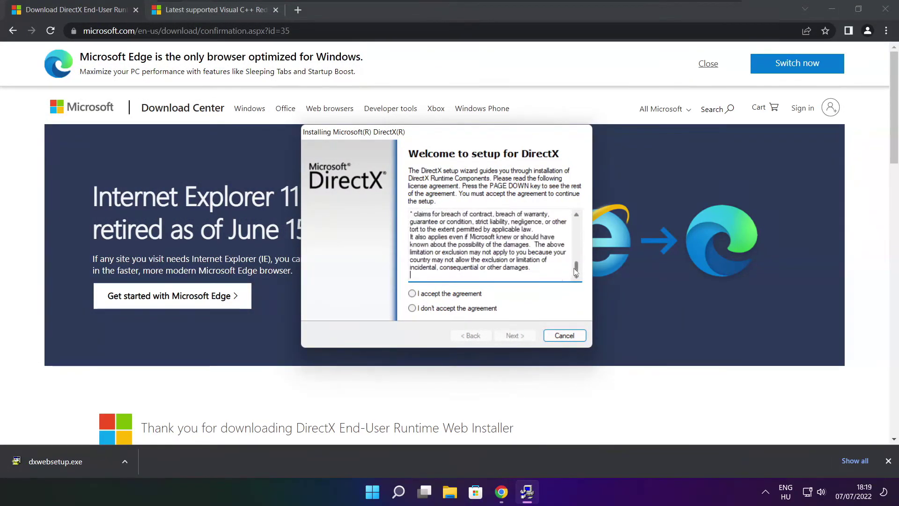
pyautogui.click(430, 298)
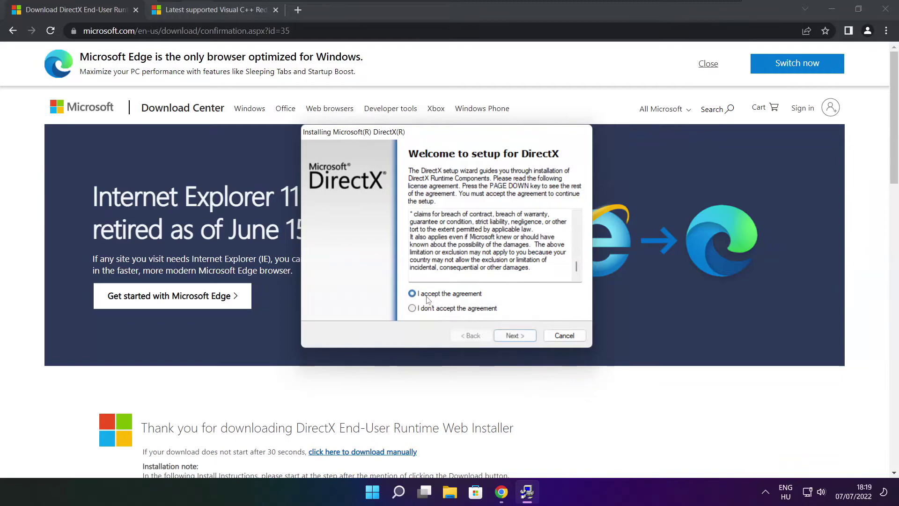
pyautogui.click(515, 335)
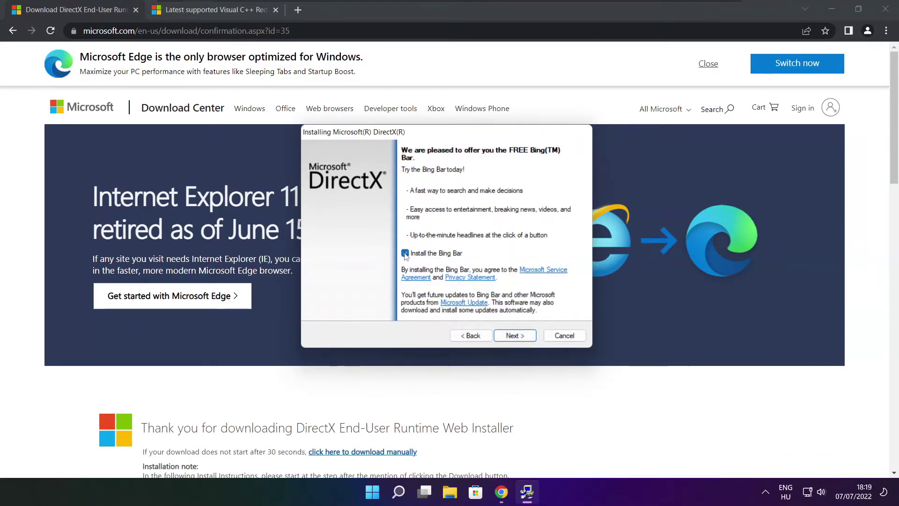
pyautogui.click(405, 254)
pyautogui.click(523, 337)
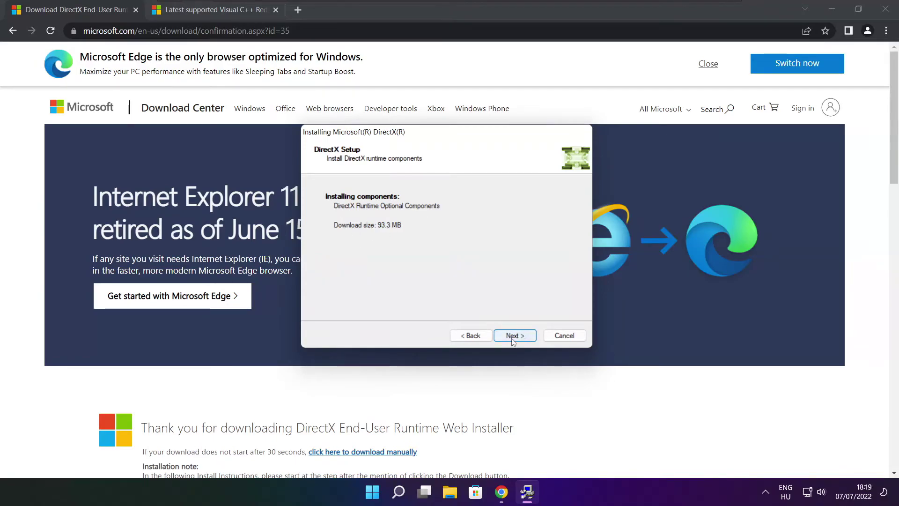
pyautogui.click(515, 336)
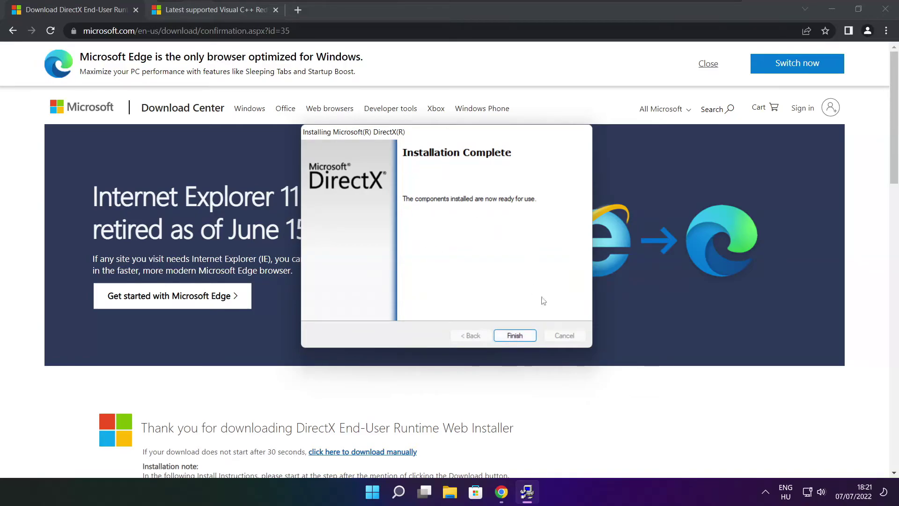
pyautogui.click(518, 336)
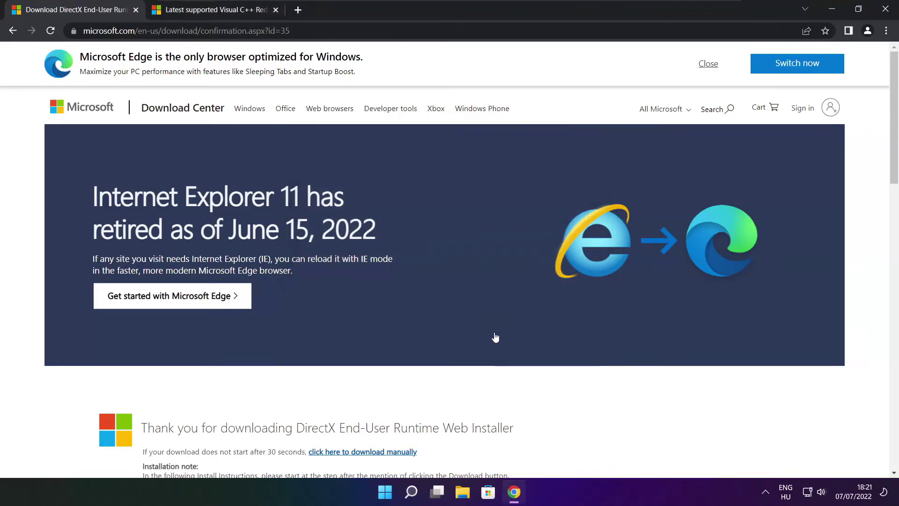
# - Close the DirectX tab and scroll the Visual C++ docs page to the download table
pyautogui.click(136, 10)
pyautogui.hotkey('ctrl', 'l')
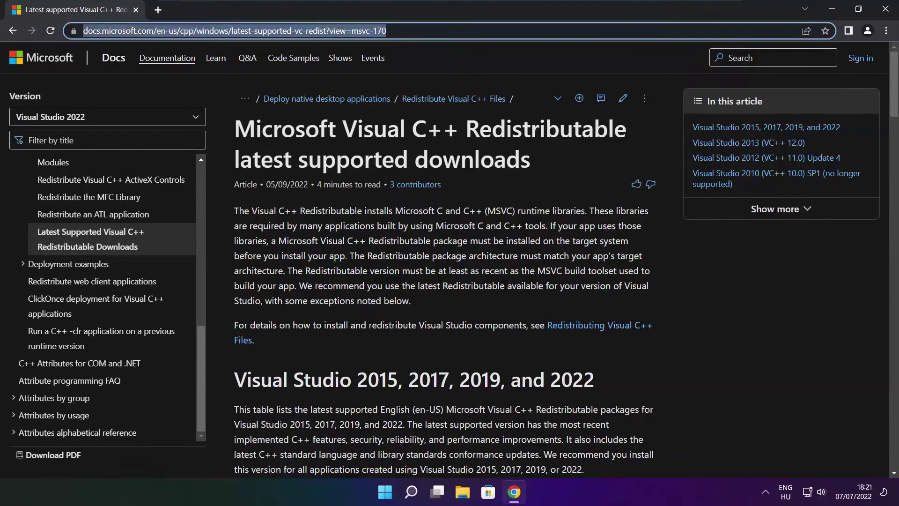
pyautogui.press('End')
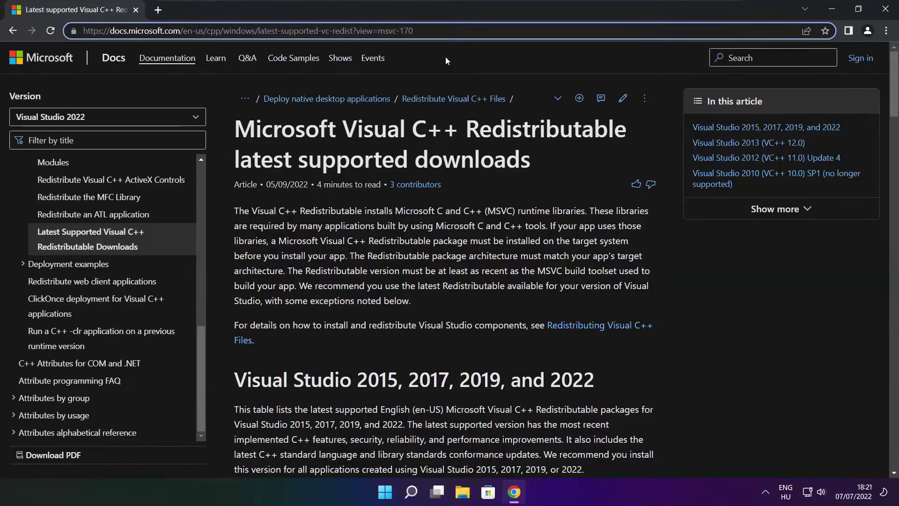
pyautogui.click(446, 58)
pyautogui.moveTo(890, 88); pyautogui.dragTo(889, 131)
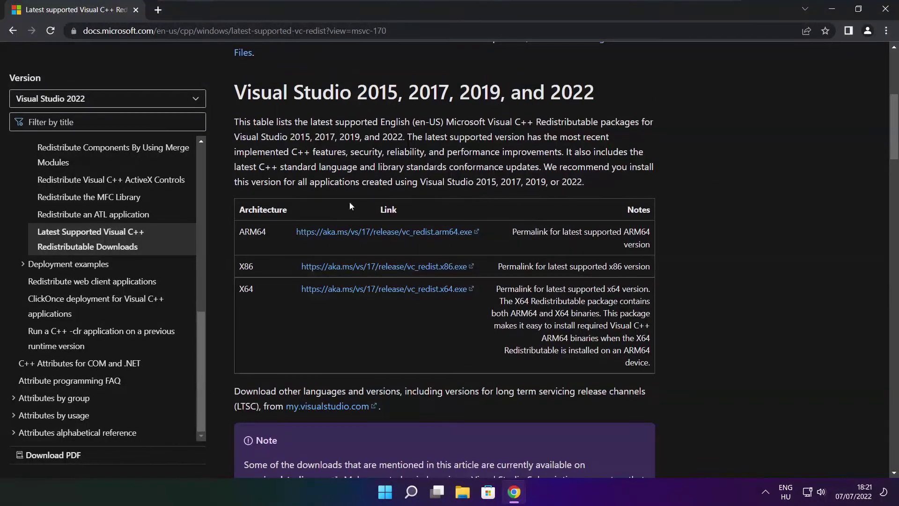
pyautogui.moveTo(240, 231); pyautogui.dragTo(597, 320)
pyautogui.click(597, 320)
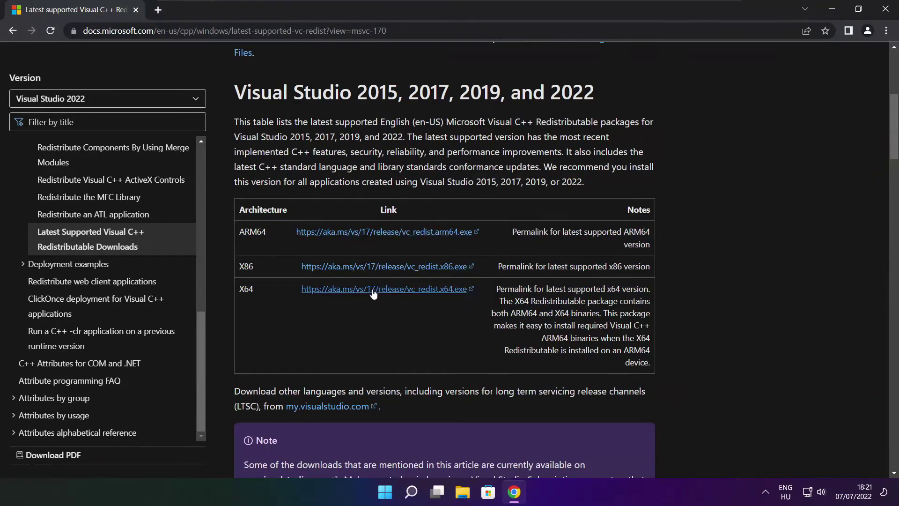
# - Download the ARM64, x86 and x64 redistributables, then launch VC_redist.arm64.exe
pyautogui.click(373, 233)
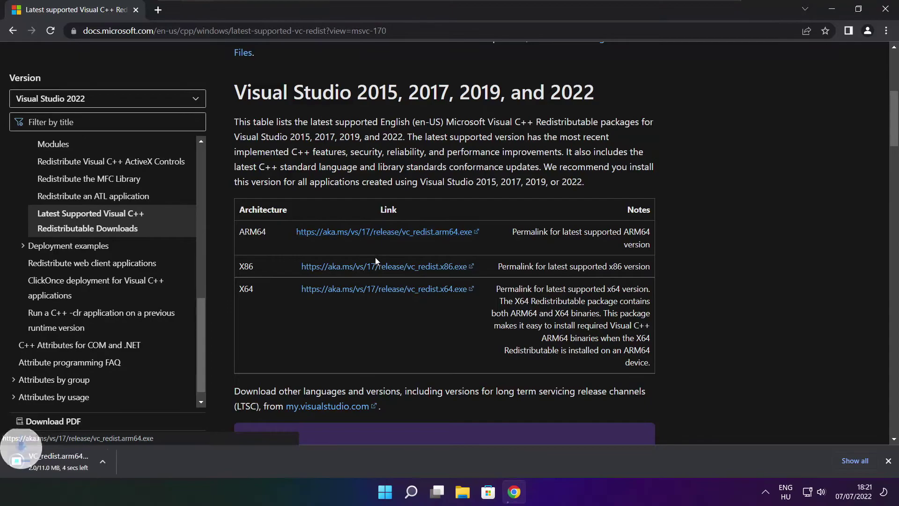
pyautogui.click(370, 272)
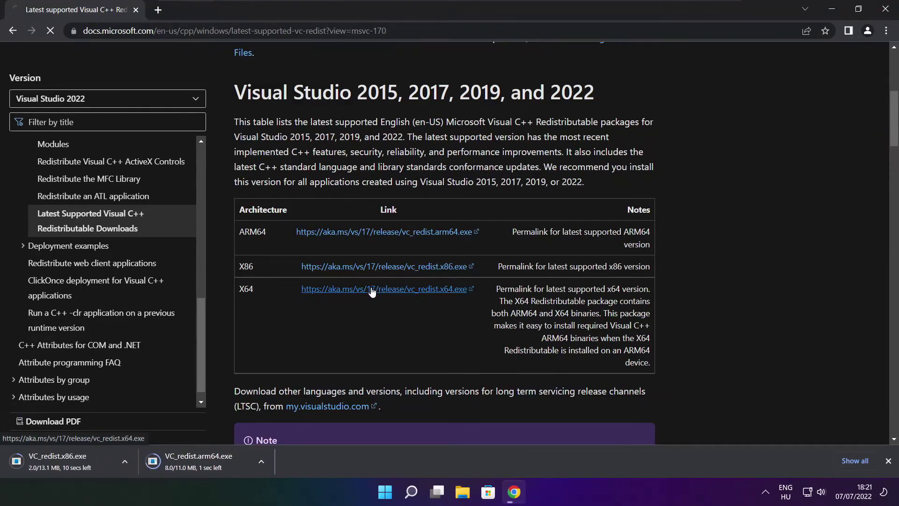
pyautogui.click(370, 288)
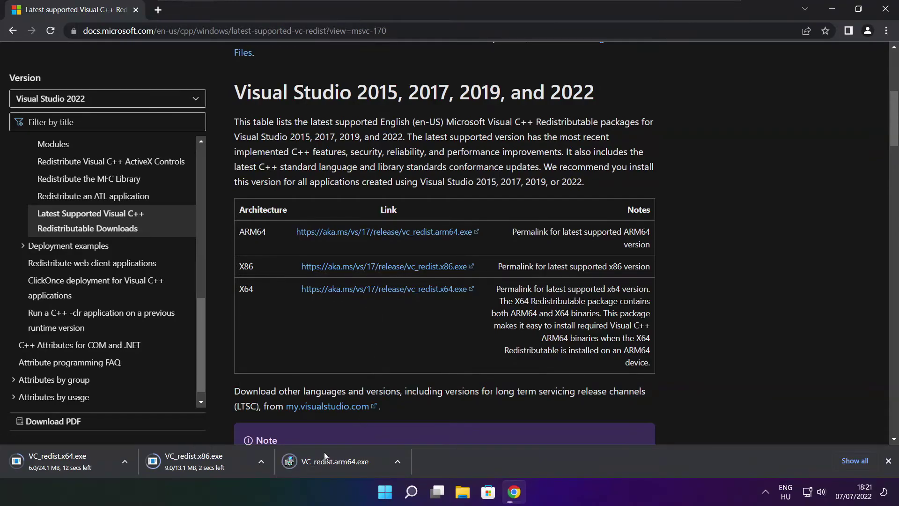
pyautogui.click(342, 462)
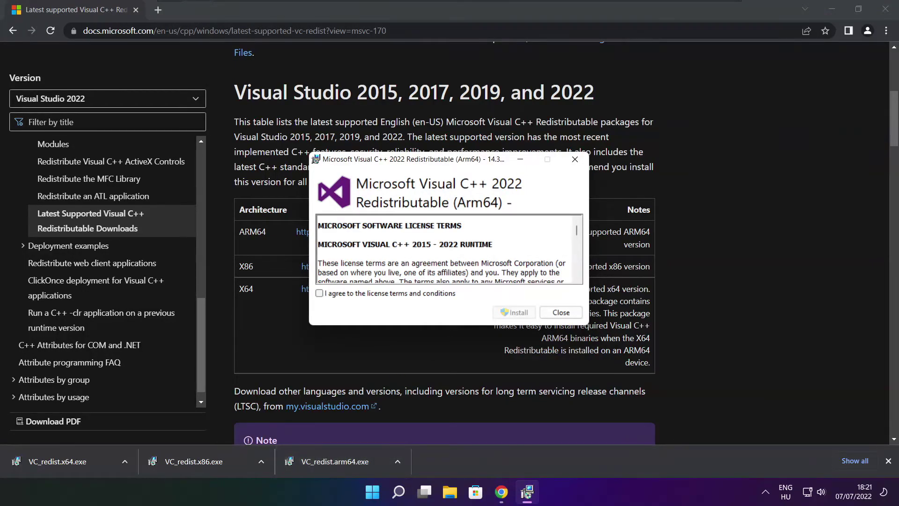
# - Attempt the ARM64 Visual C++ redistributable install and dismiss its Setup Failed dialog
pyautogui.moveTo(577, 232); pyautogui.dragTo(576, 269)
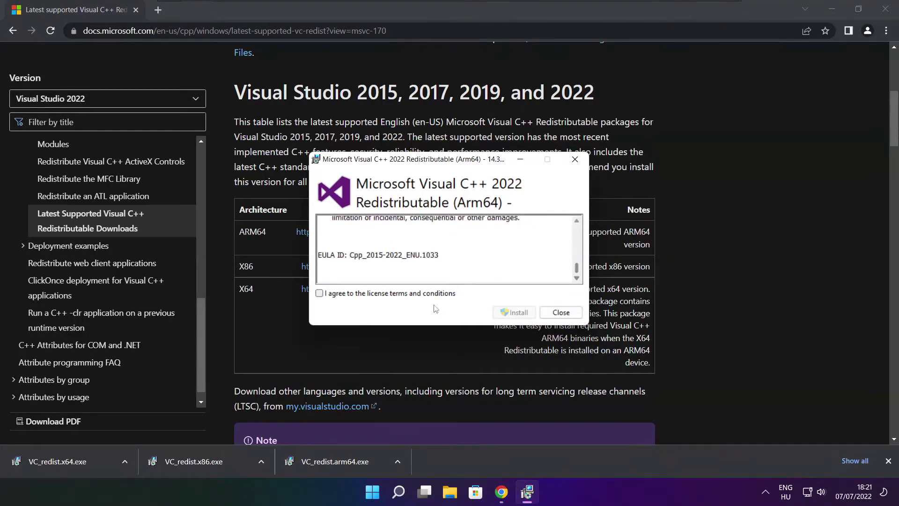
pyautogui.click(319, 294)
pyautogui.click(514, 313)
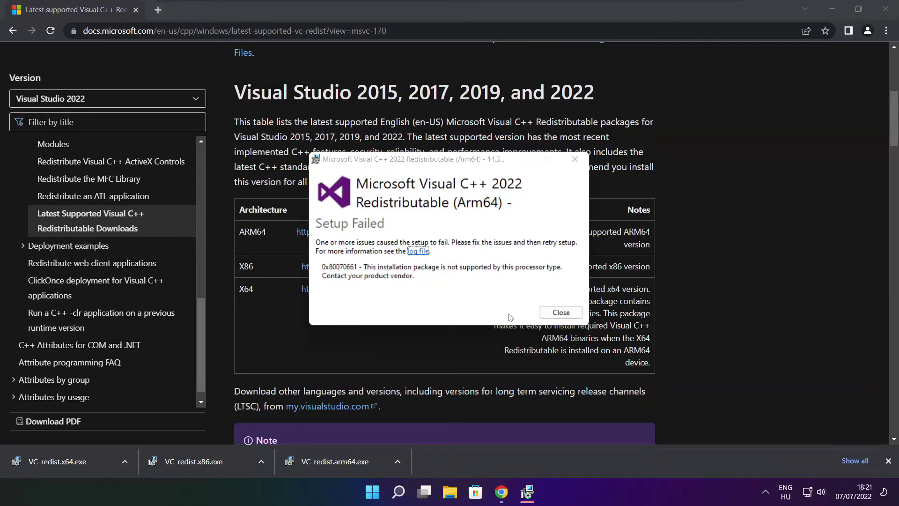
pyautogui.click(560, 312)
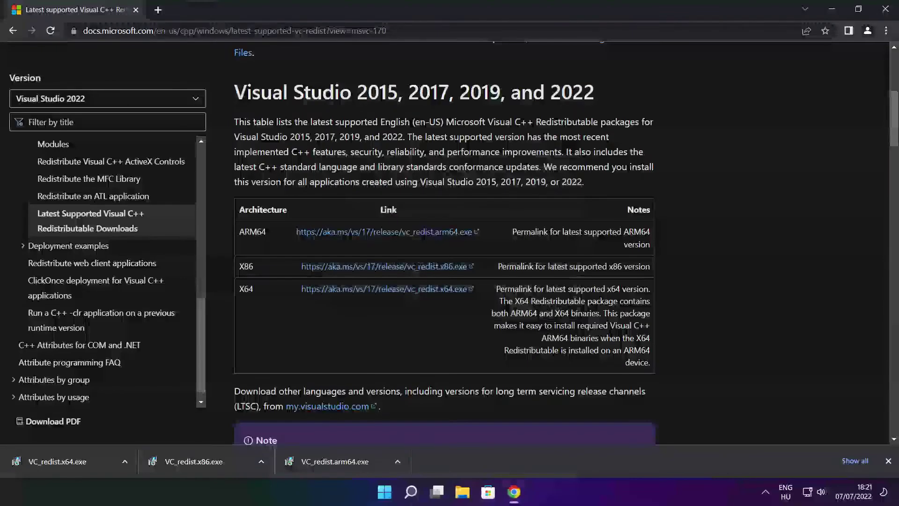
# - Install the x86 Visual C++ 2015-2022 redistributable after agreeing to its license
pyautogui.click(212, 460)
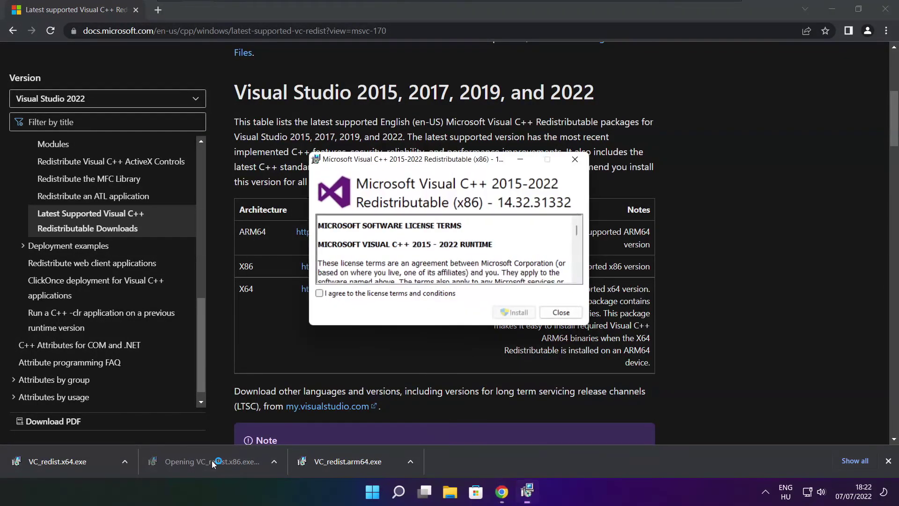
pyautogui.moveTo(578, 229); pyautogui.dragTo(577, 269)
pyautogui.click(319, 293)
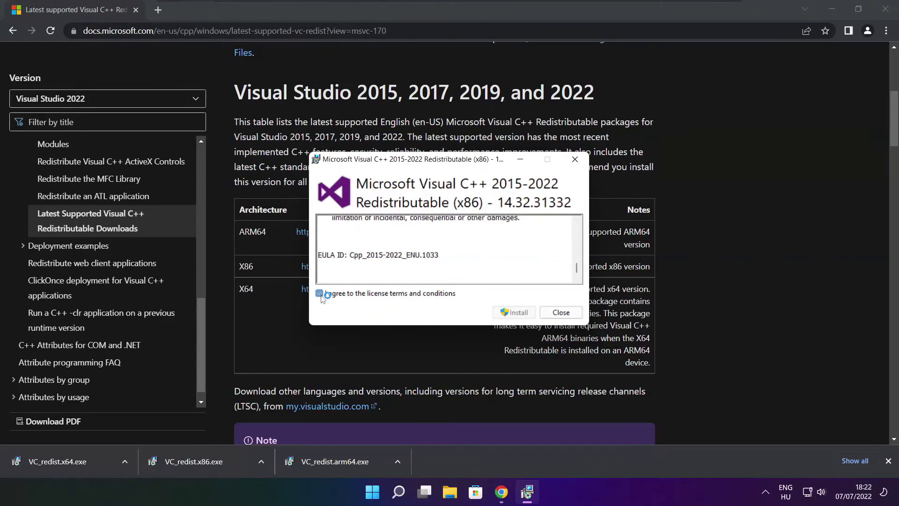
pyautogui.click(515, 313)
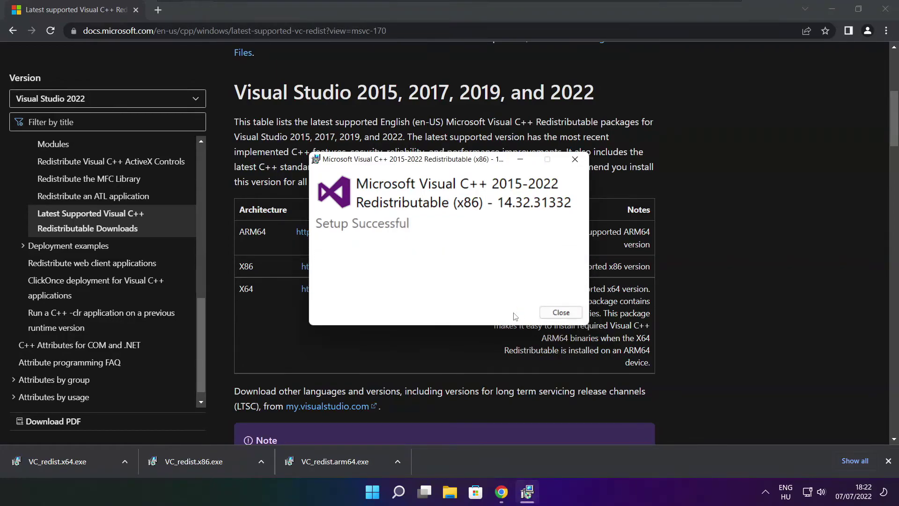
pyautogui.click(561, 313)
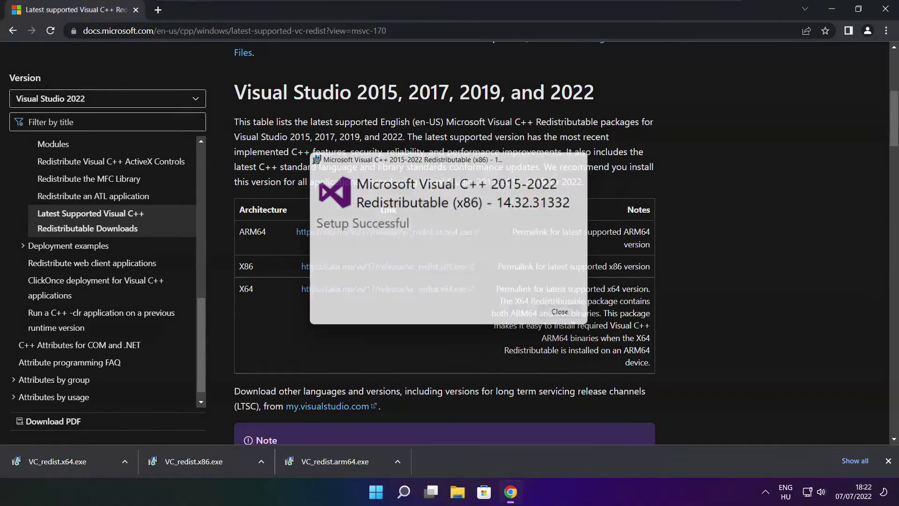
# - Install the x64 Visual C++ 2015-2022 redistributable, then close its setup and Chrome
pyautogui.click(75, 461)
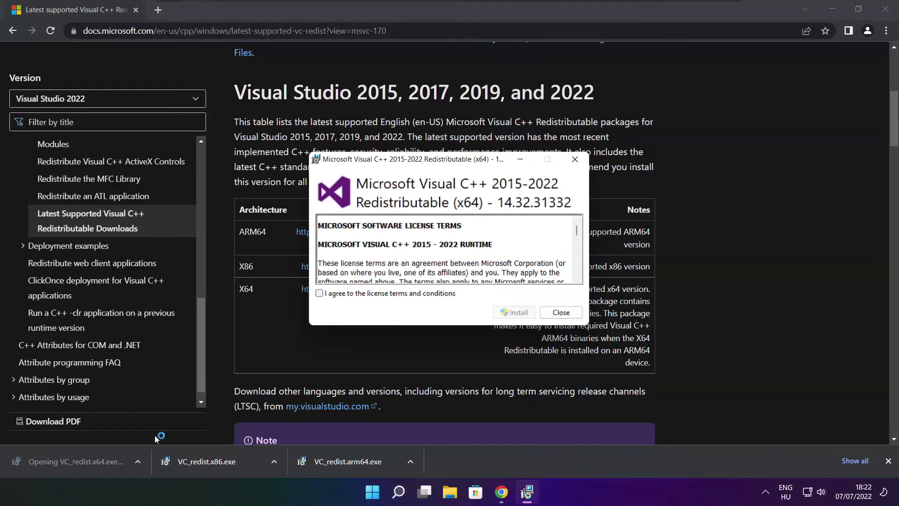
pyautogui.moveTo(577, 232); pyautogui.dragTo(576, 269)
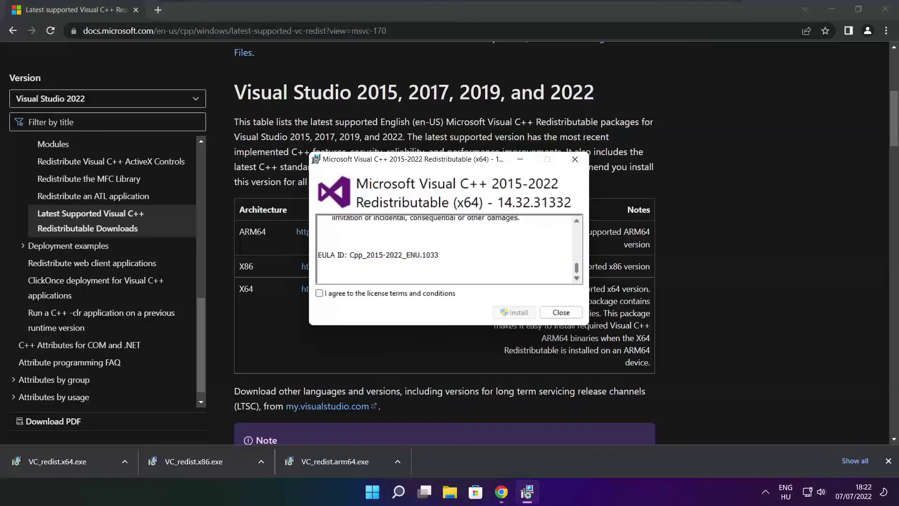
pyautogui.click(339, 293)
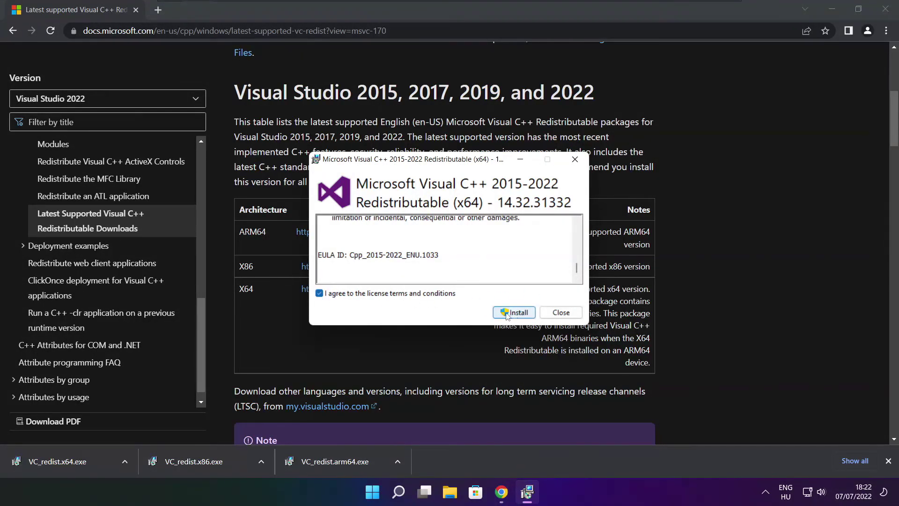
pyautogui.click(517, 316)
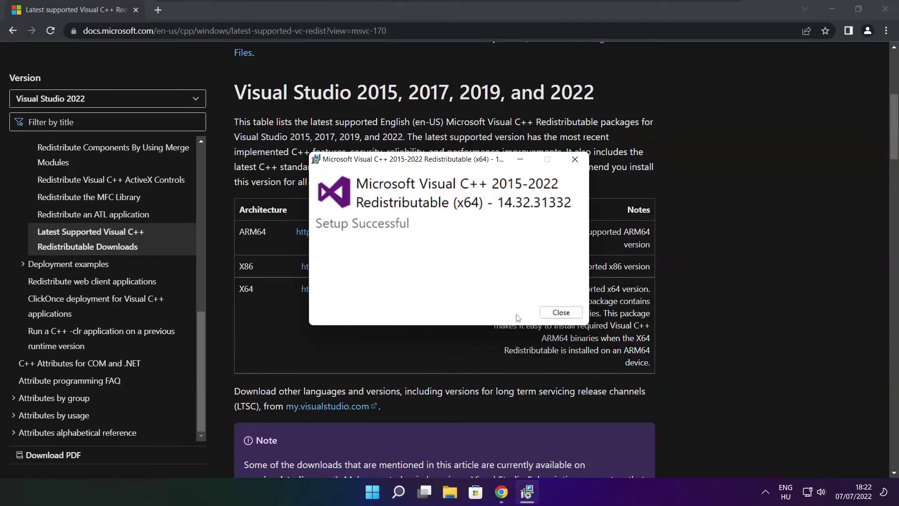
pyautogui.click(561, 313)
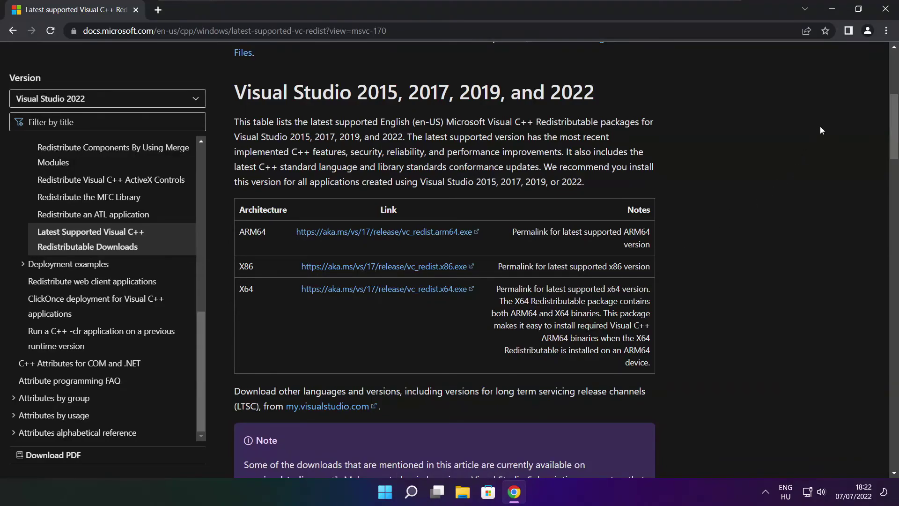
pyautogui.click(885, 9)
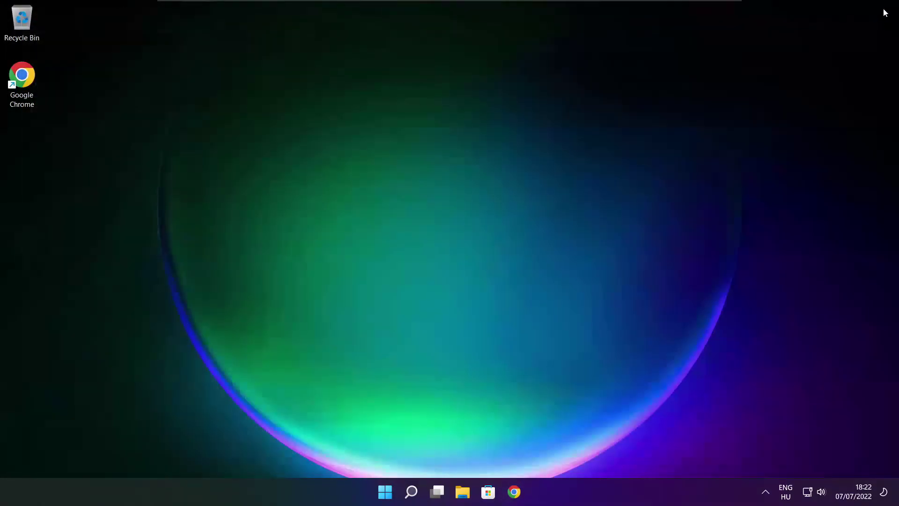
# - Restart the PC from the Start menu's power options
pyautogui.click(387, 495)
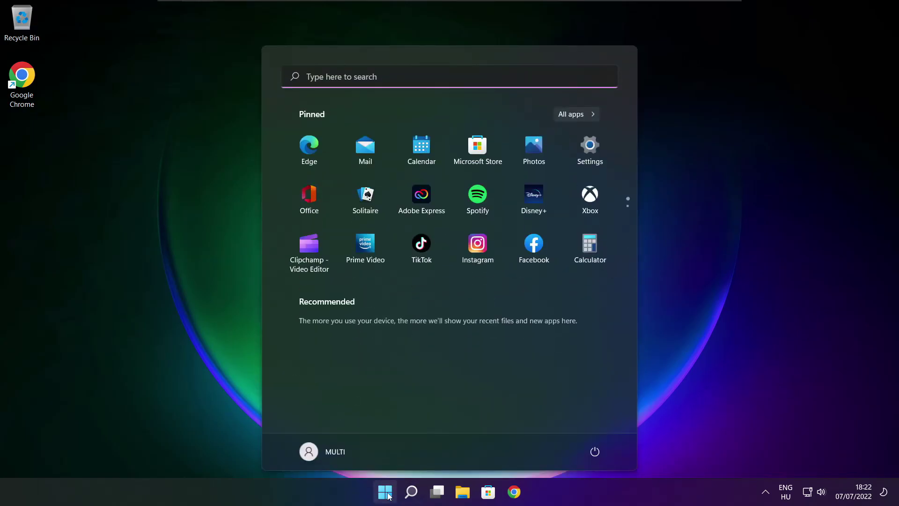
pyautogui.click(594, 455)
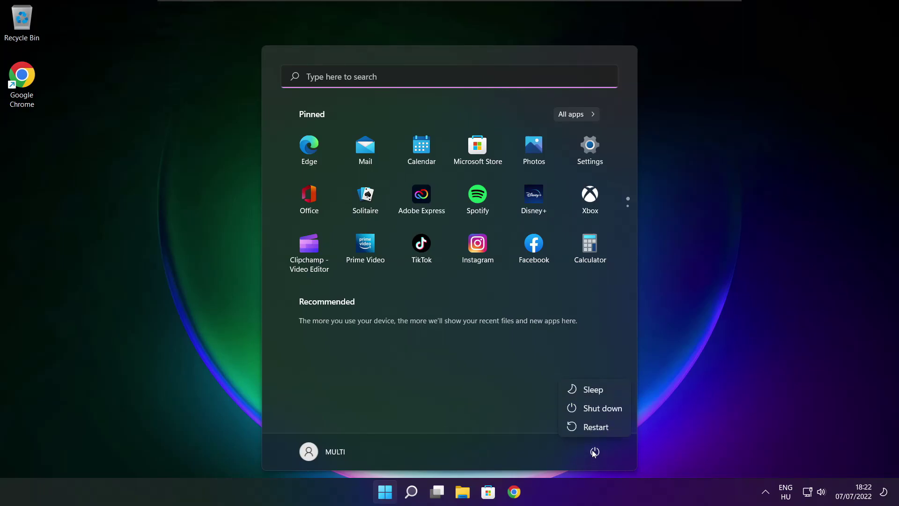
pyautogui.click(602, 428)
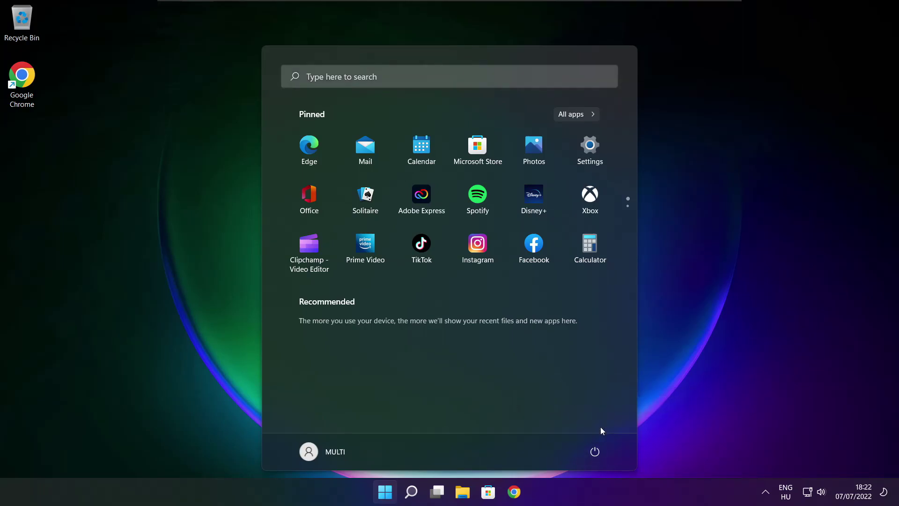